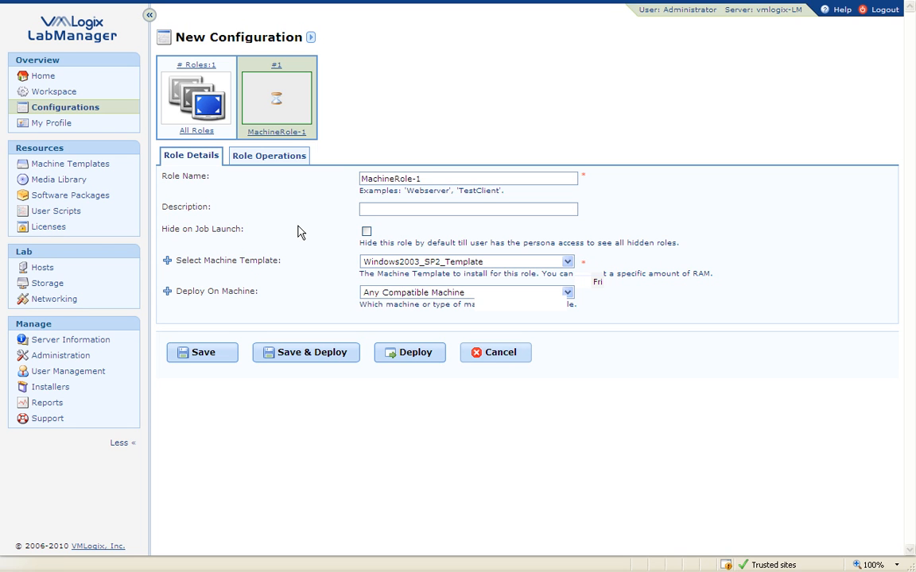
Show the Role Operations list for MachineRole-1 in the new configuration.
left_click(277, 164)
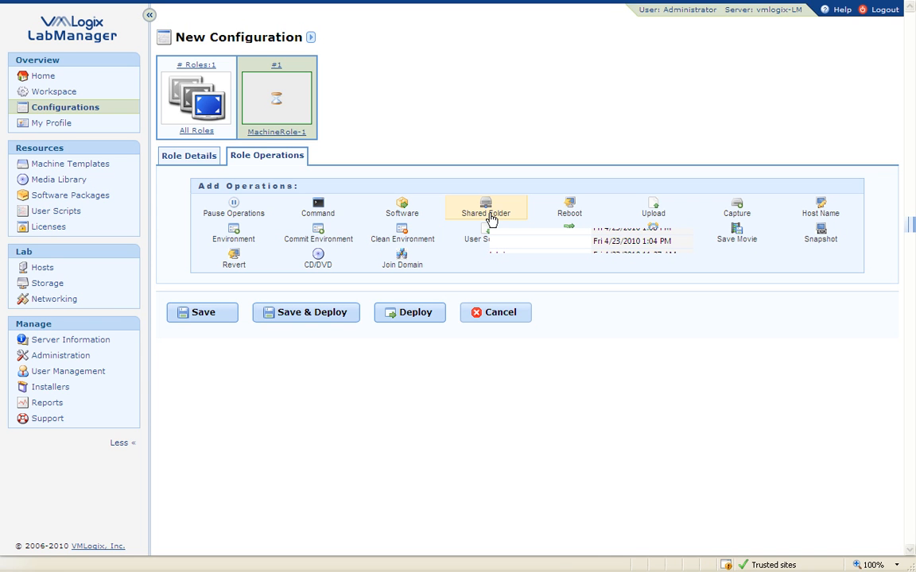
Add a Shared Folder download from \\fileserver\builds\latest and expand its login and download-to details.
left_click(487, 213)
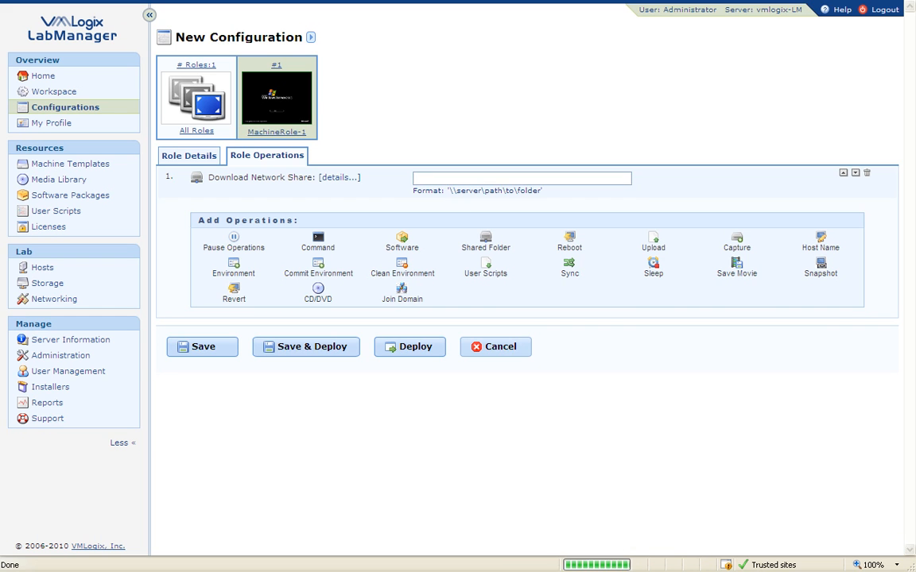
left_click(449, 178)
type("\\\\fil")
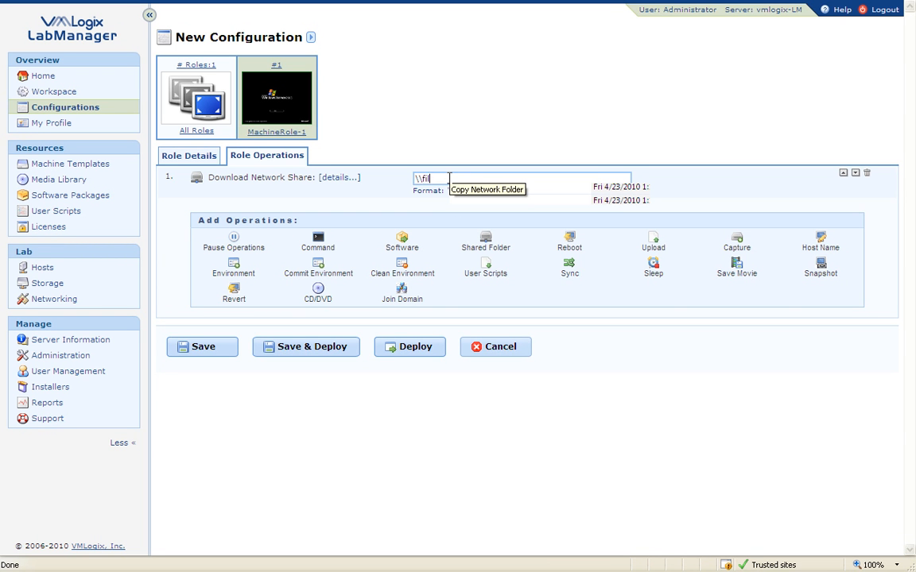
type("eserver\\builds\\latest")
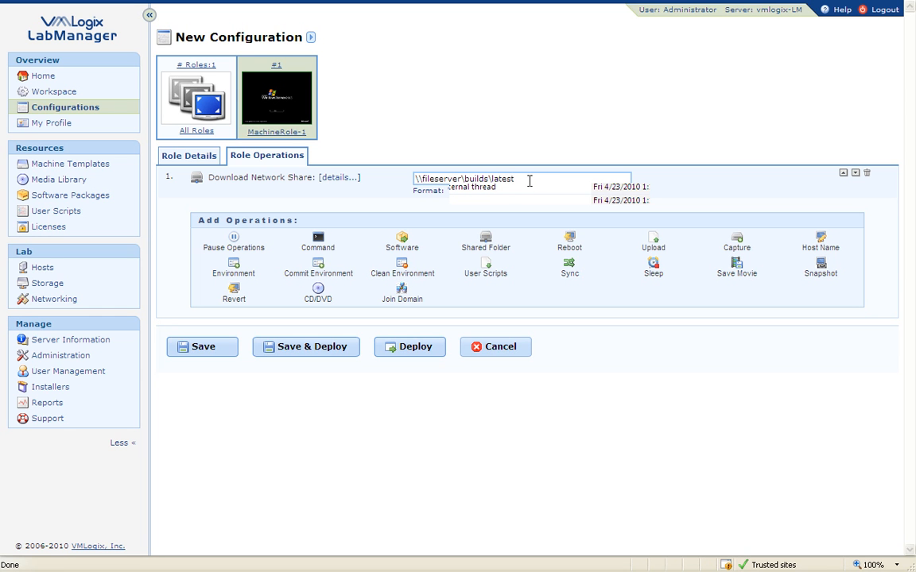
left_click(348, 178)
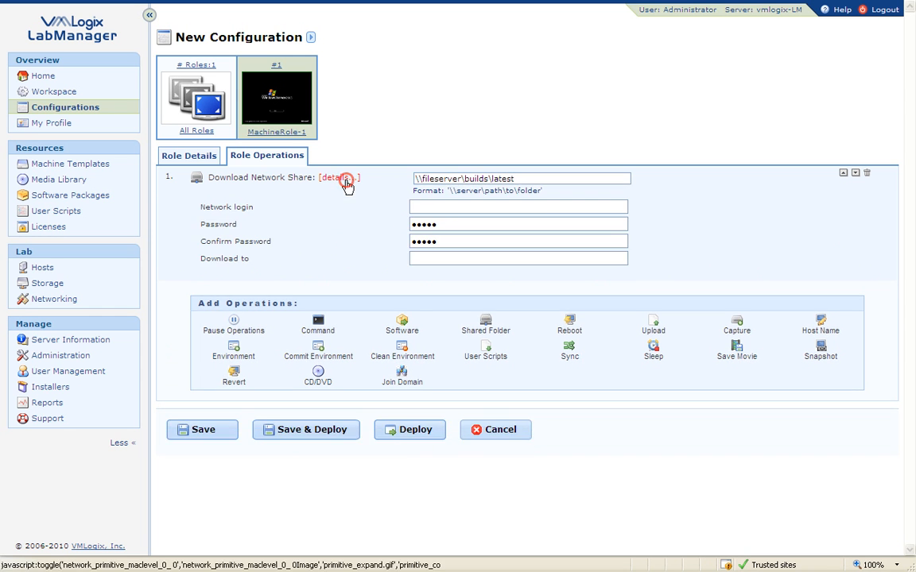
left_click(452, 260)
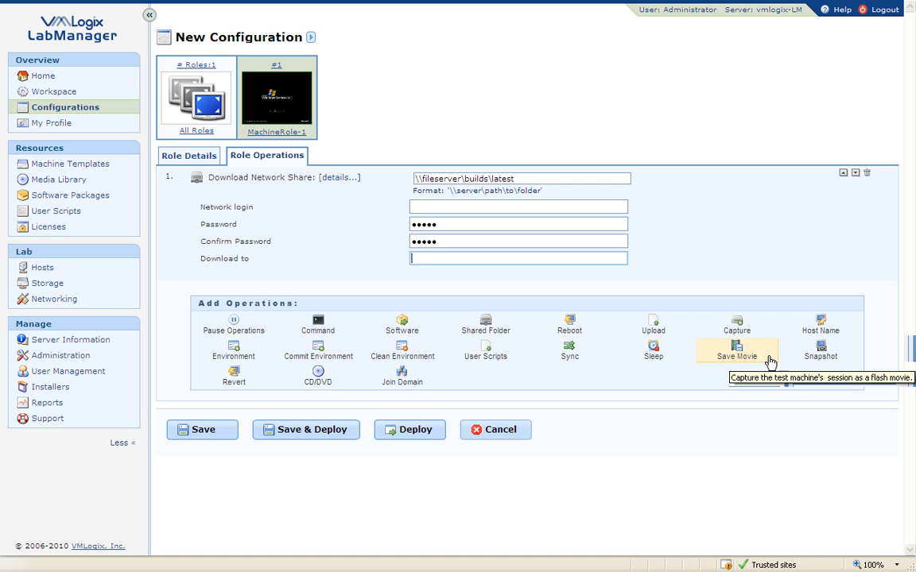
Add a Take Snapshot operation at Snapshot Point 1 and expand its description details.
left_click(815, 358)
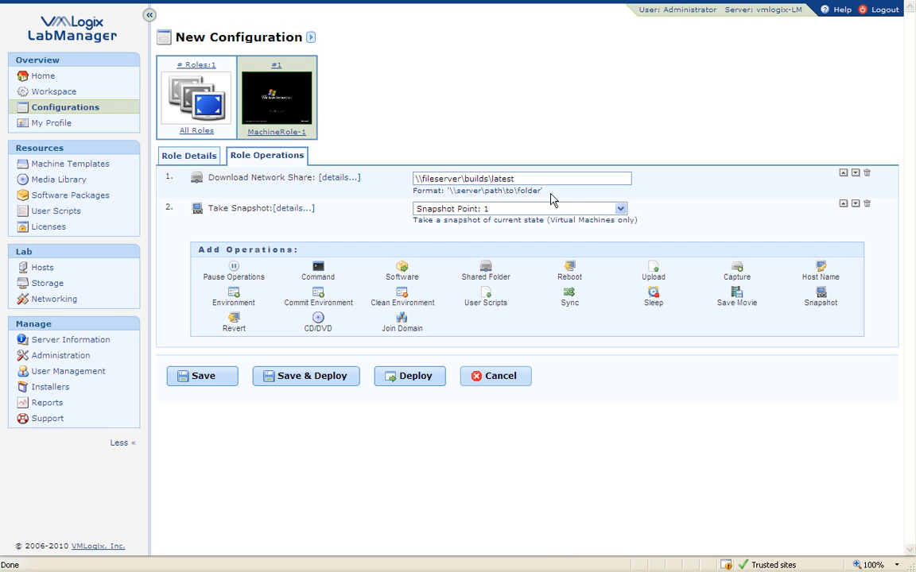
left_click(592, 210)
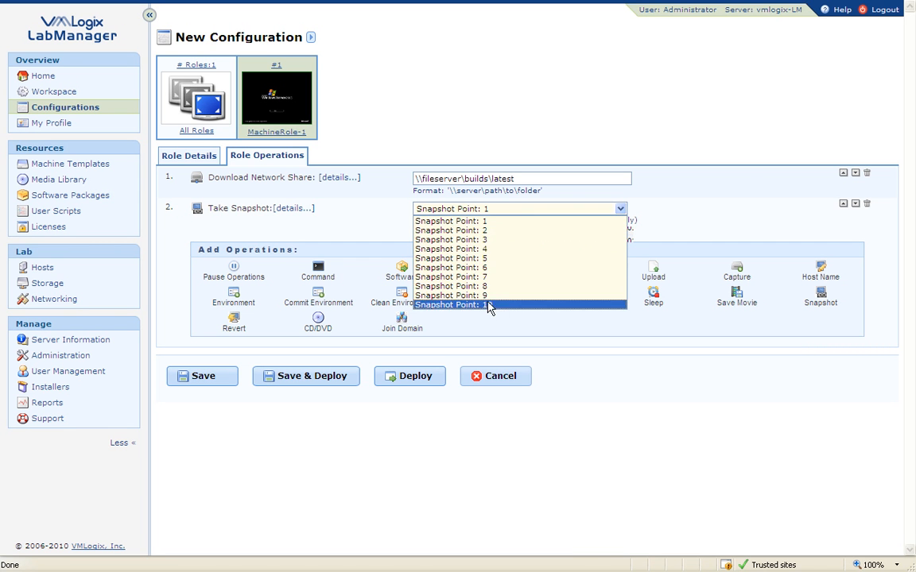
left_click(673, 157)
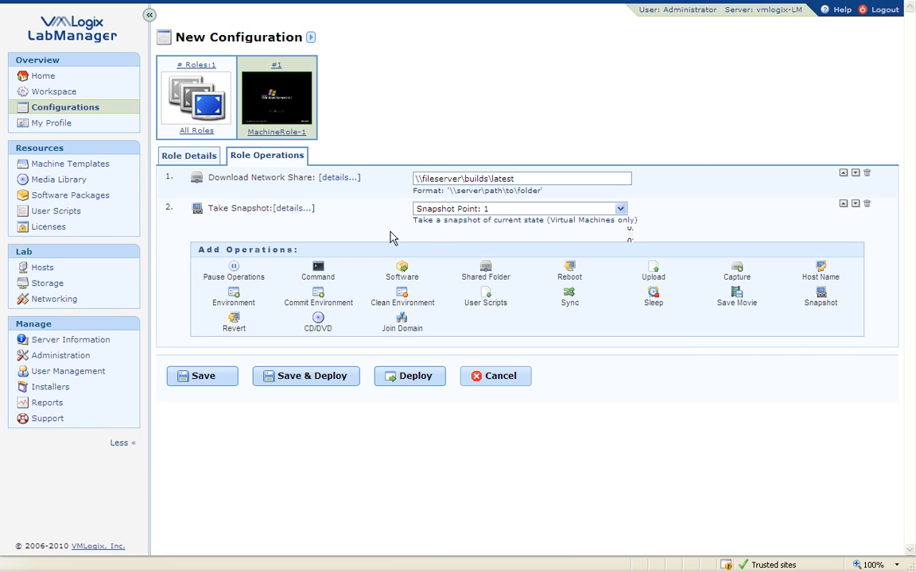
left_click(288, 209)
left_click(475, 236)
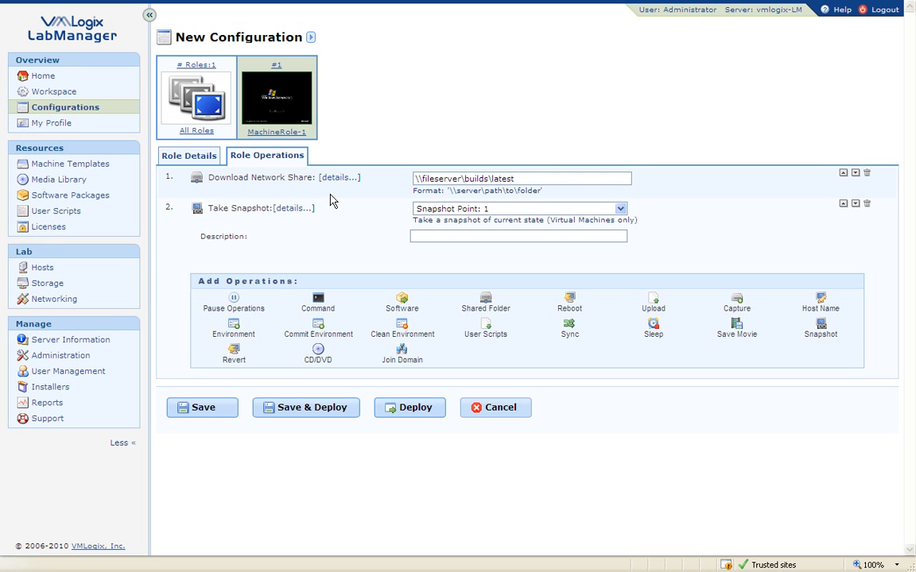
Start a new software package named 'Firefox v3.6.3 for Windows' and choose Upload File.
left_click(104, 198)
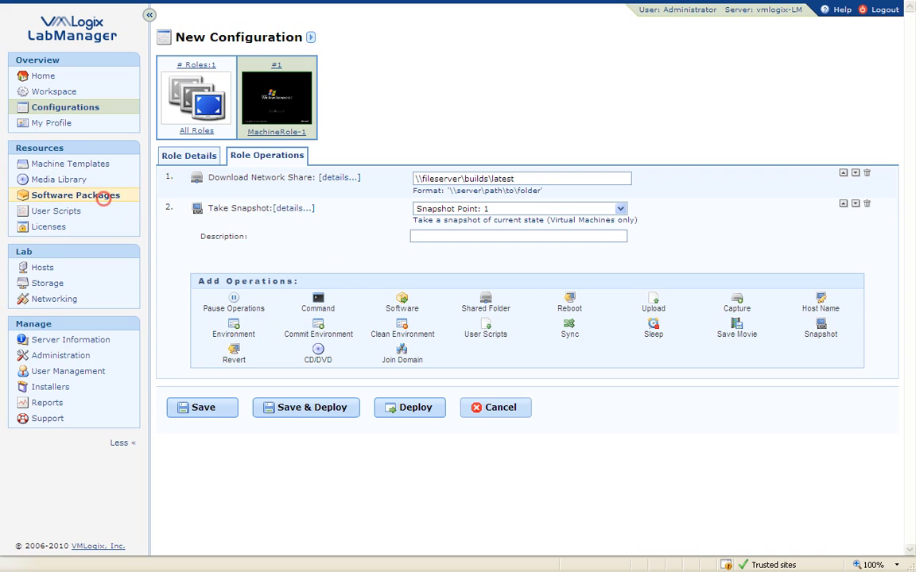
mouse_move(286, 66)
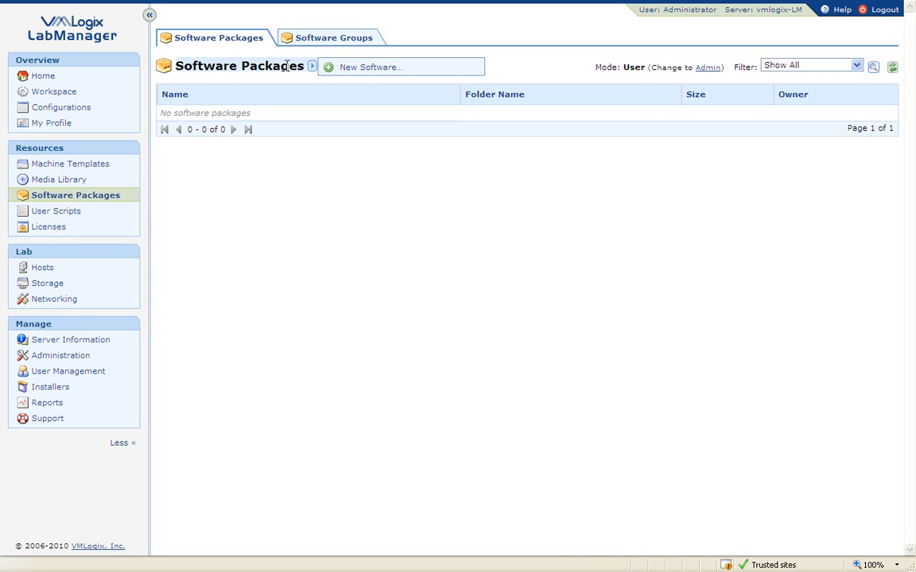
left_click(405, 69)
left_click(418, 118)
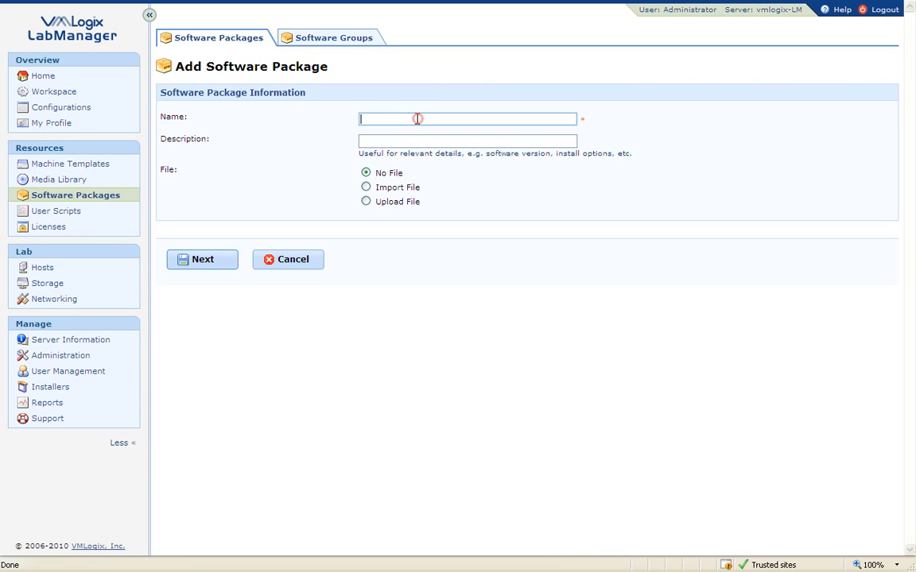
type("Firefox")
type("v3.6.3 for Winfo")
type("dows")
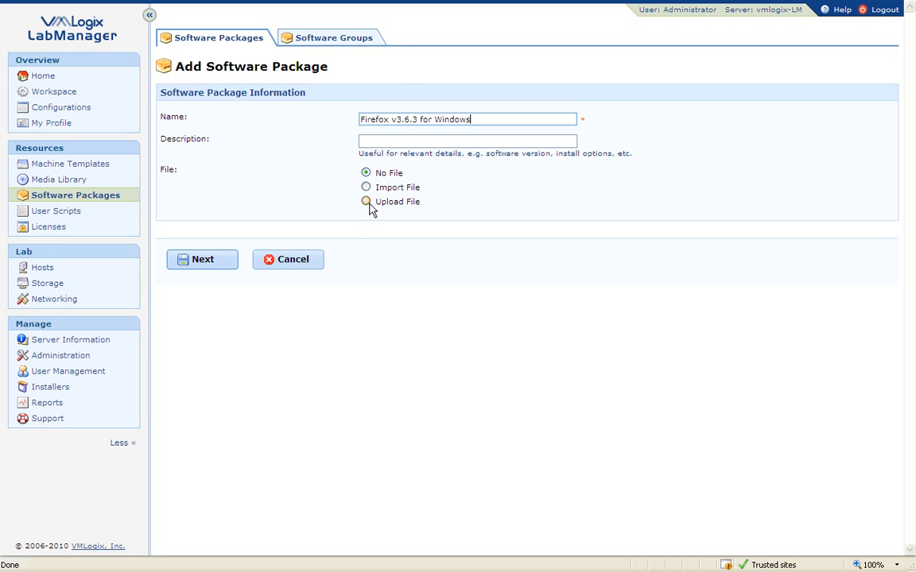
left_click(367, 202)
Attach Firefox Setup 3.6.3.exe as the package's installer file.
left_click(479, 225)
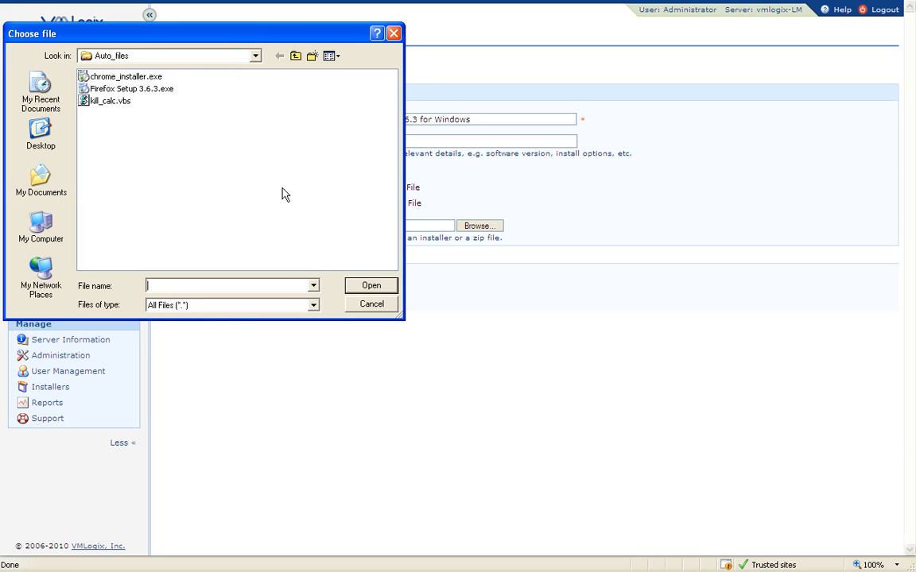
left_click(156, 90)
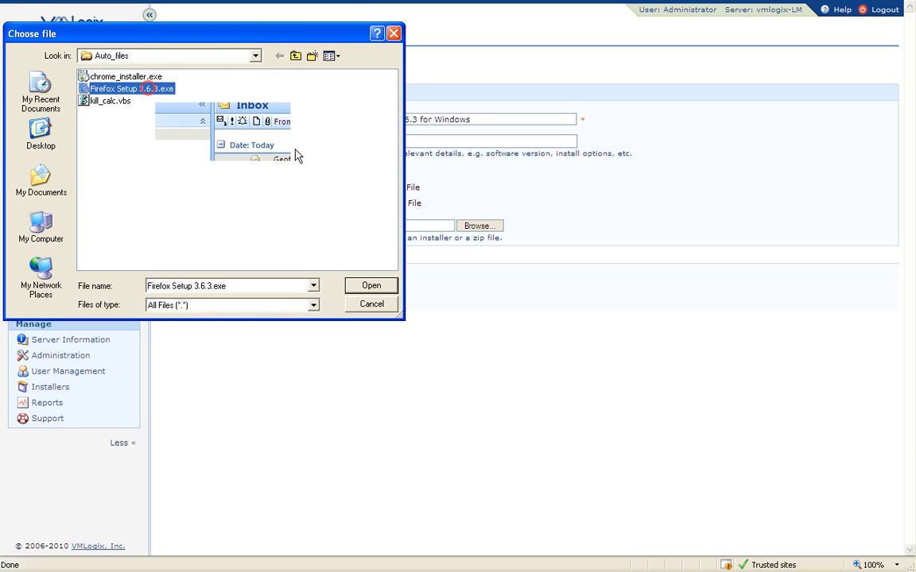
left_click(371, 285)
left_click(201, 284)
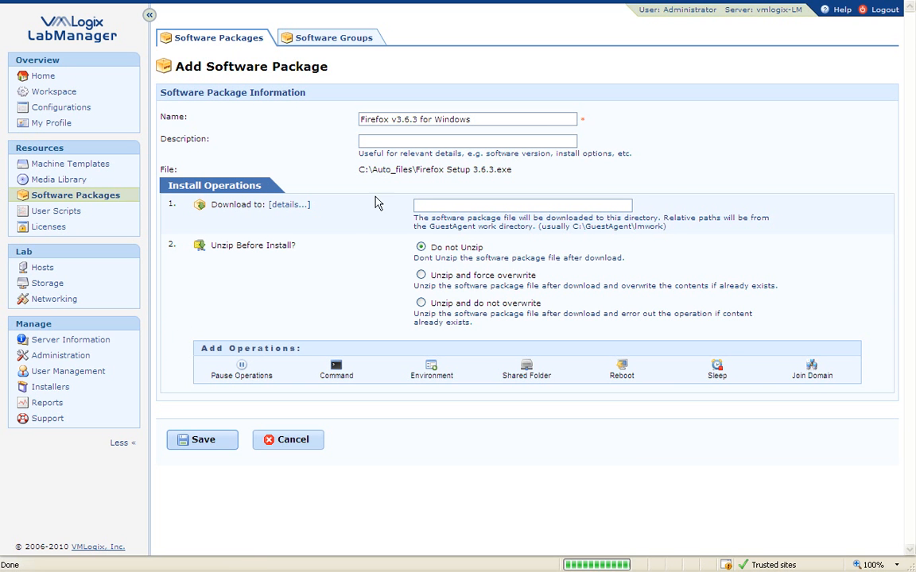
Add the run command "Firefox Setup 3.6.3.exe" -ms and save the package.
left_click_drag(513, 170, 372, 170)
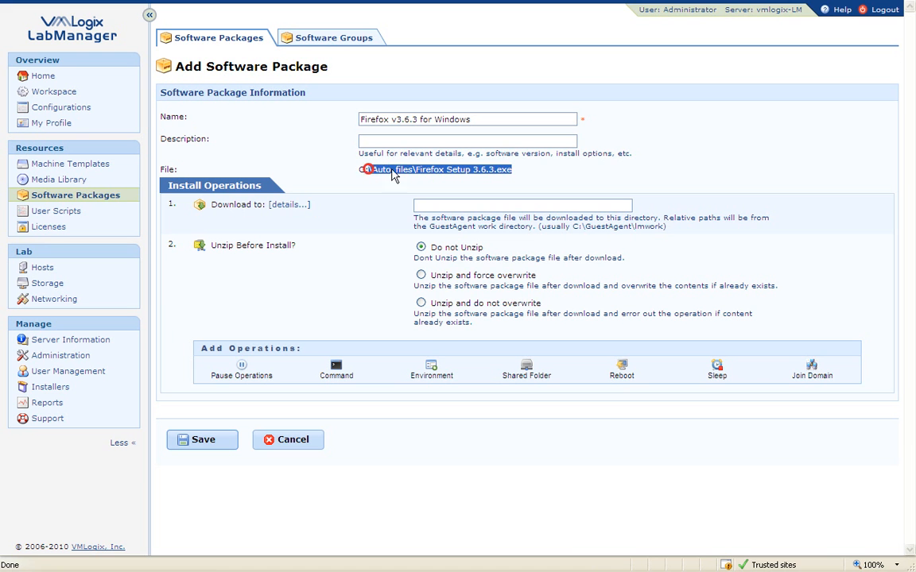
left_click(496, 169)
left_click_drag(469, 175, 415, 170)
right_click(415, 171)
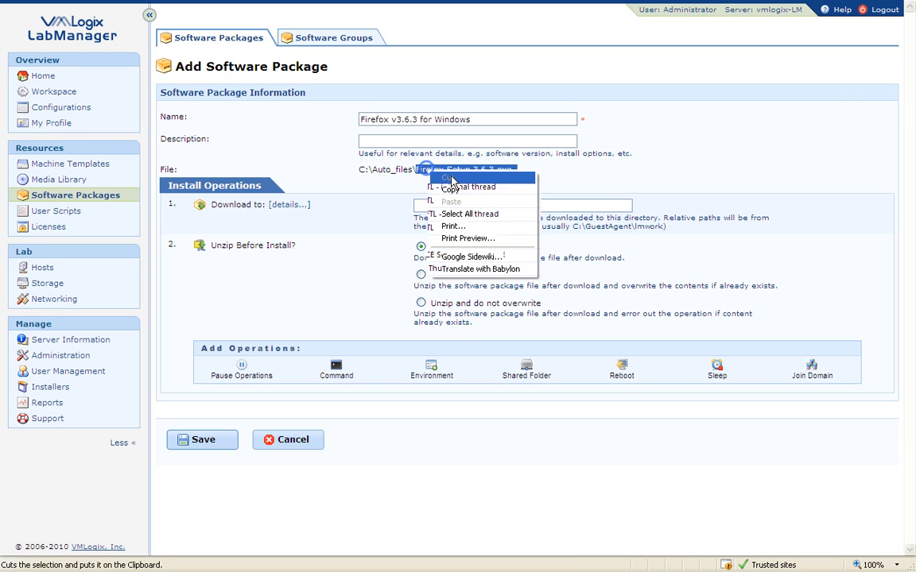
left_click(454, 198)
left_click(334, 372)
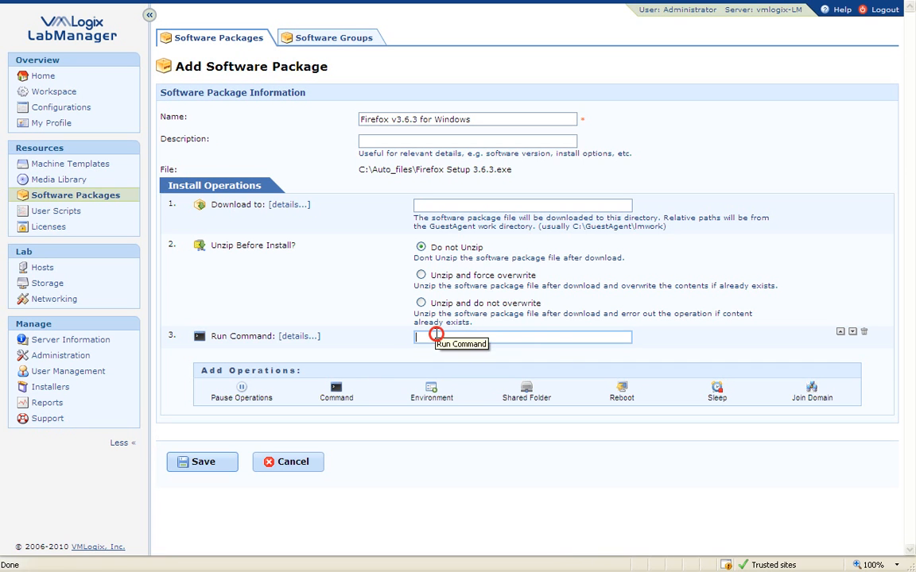
right_click(439, 337)
left_click(462, 386)
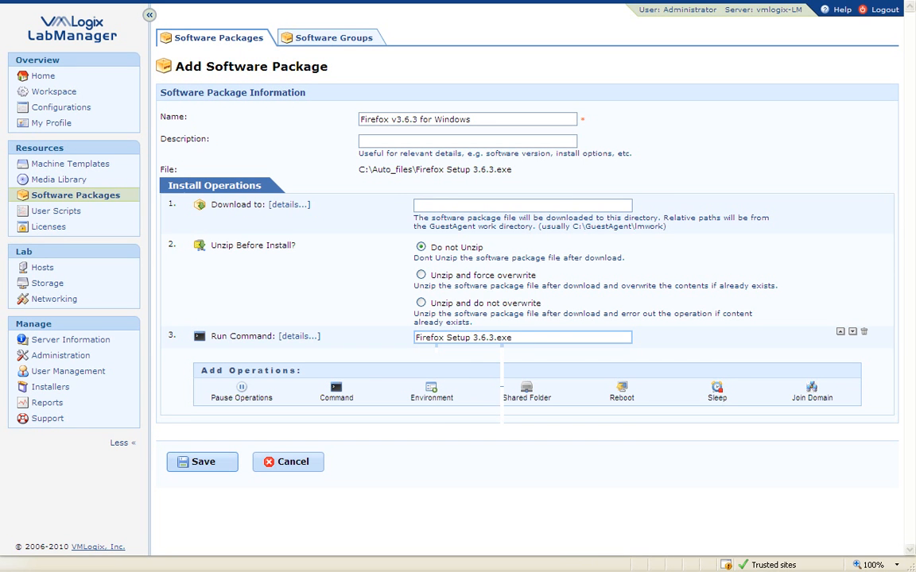
type("\"")
key("Home")
type("\" ")
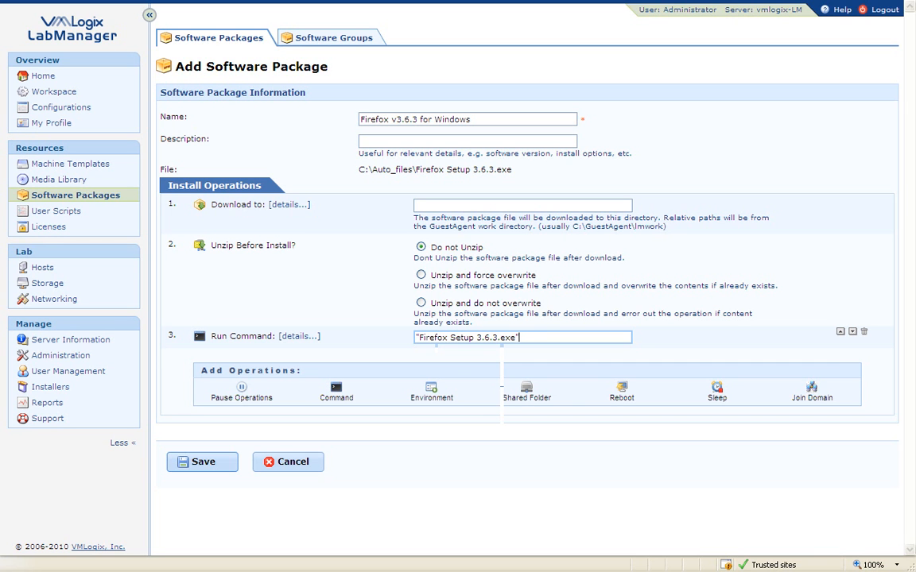
type("-ms")
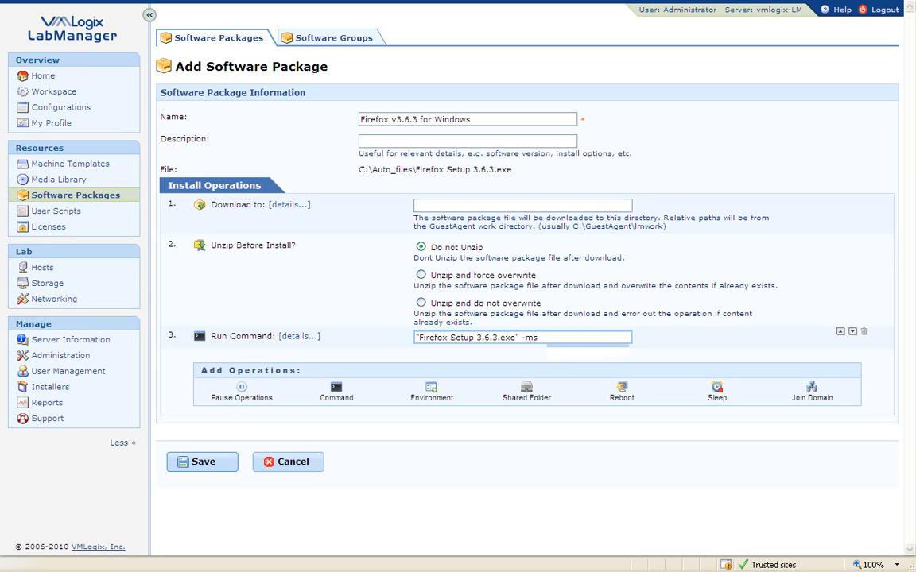
left_click(204, 463)
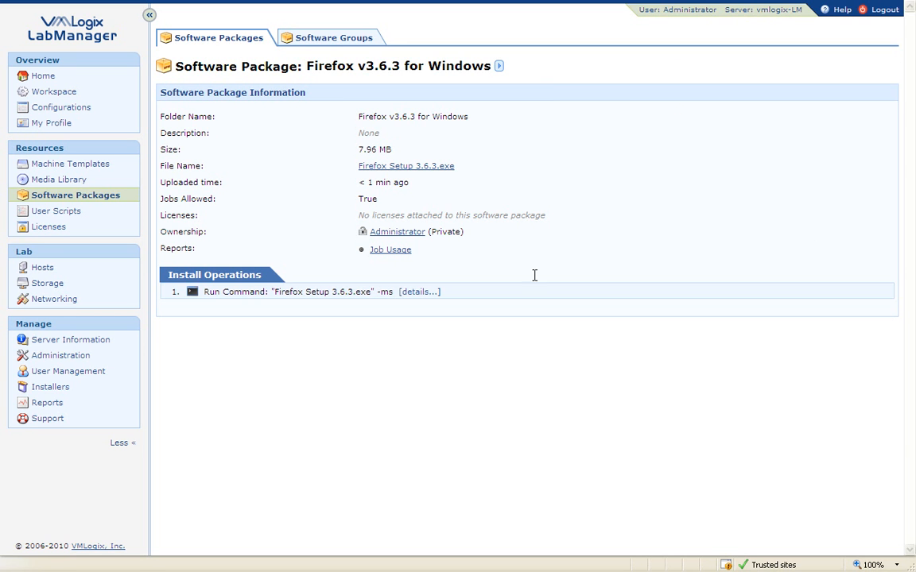
Create a second package named 'Firefox v3.6.3 for windows (share)' without a file.
left_click(67, 195)
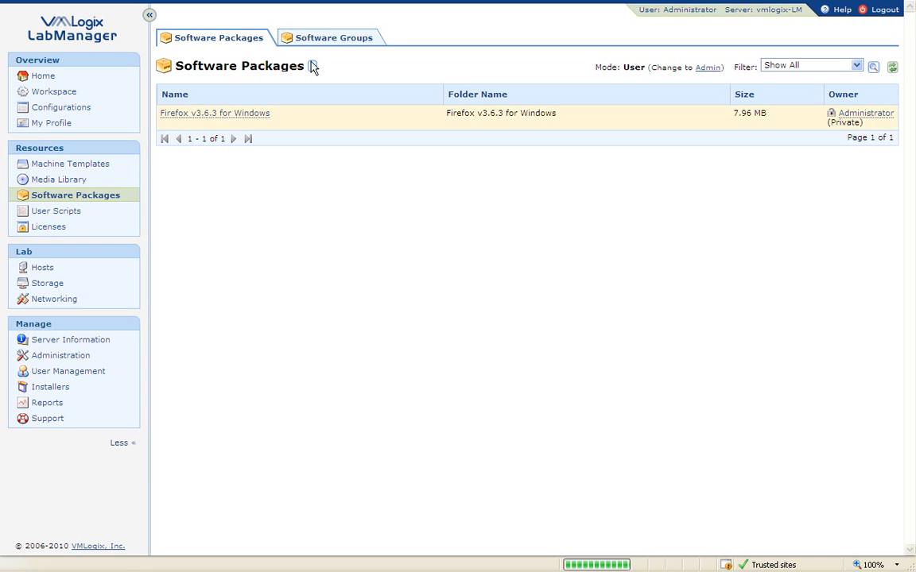
left_click(312, 67)
left_click(362, 69)
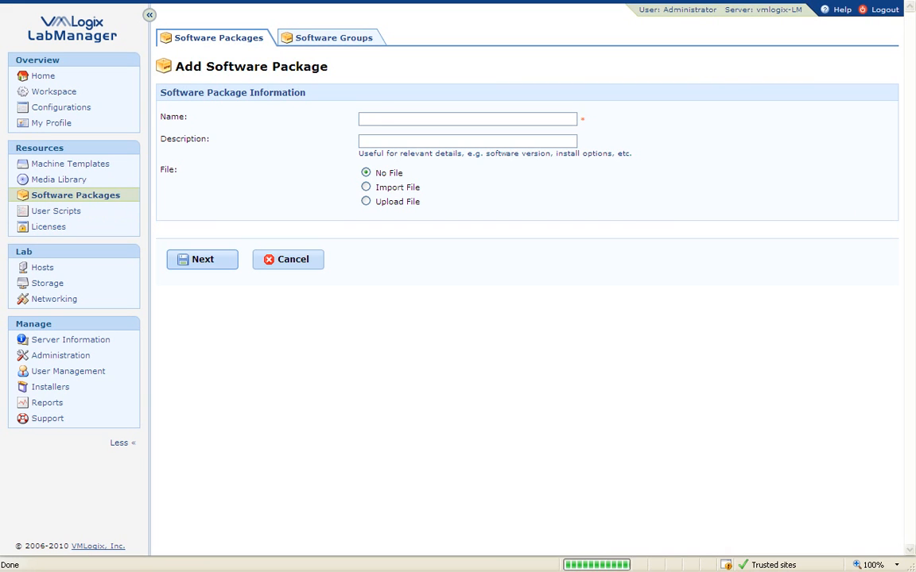
left_click(374, 119)
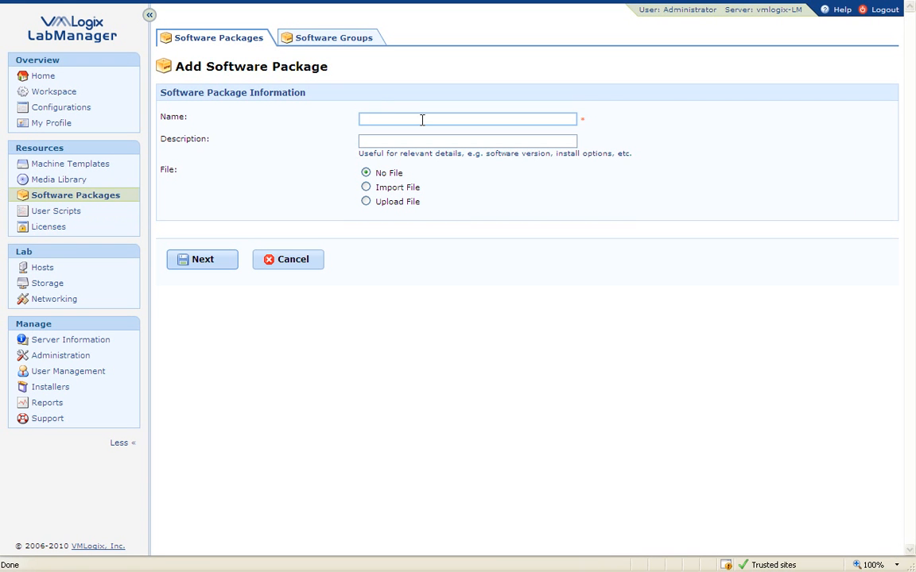
type("Firefox v3.6.3 for")
type("windows (share")
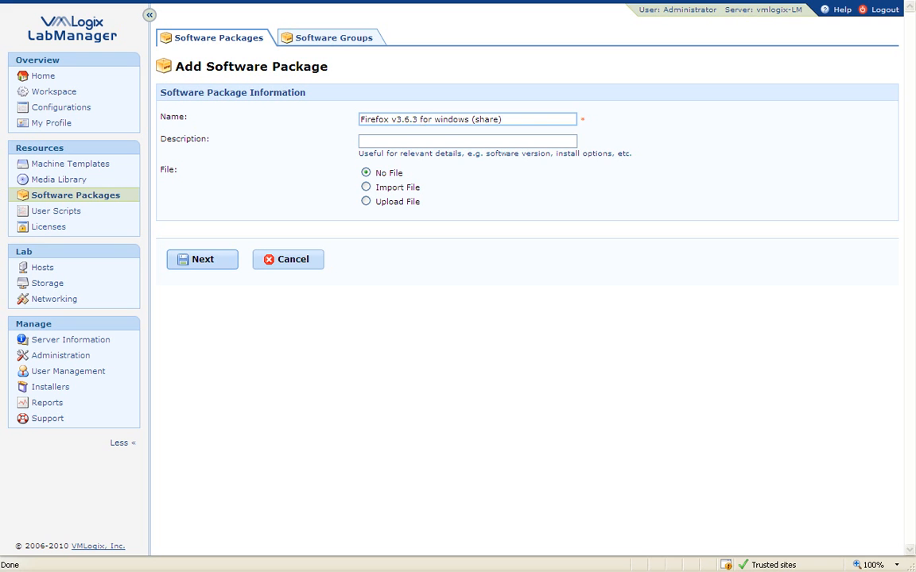
left_click(203, 262)
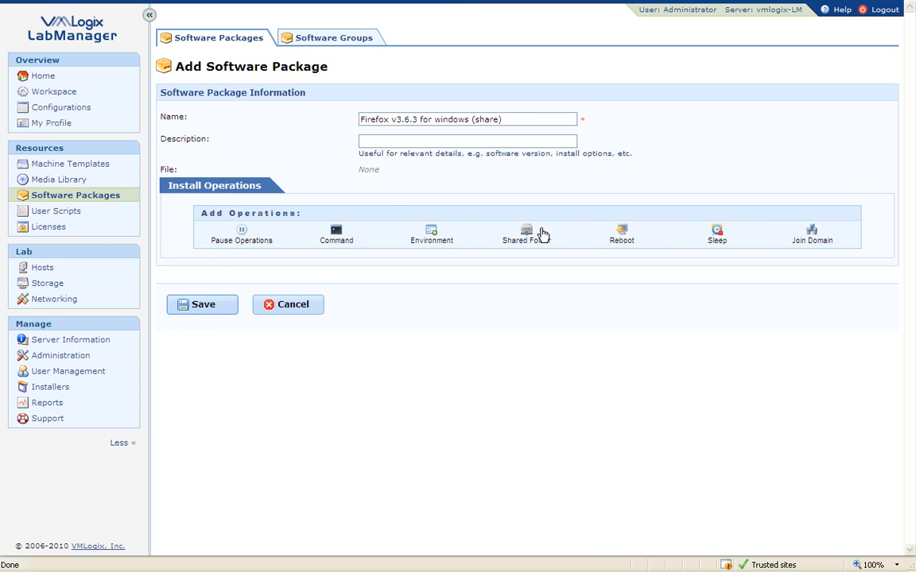
Add a Shared Folder download from \\192.168.1.104\Auto_files with its details expanded.
left_click(515, 233)
left_click(449, 205)
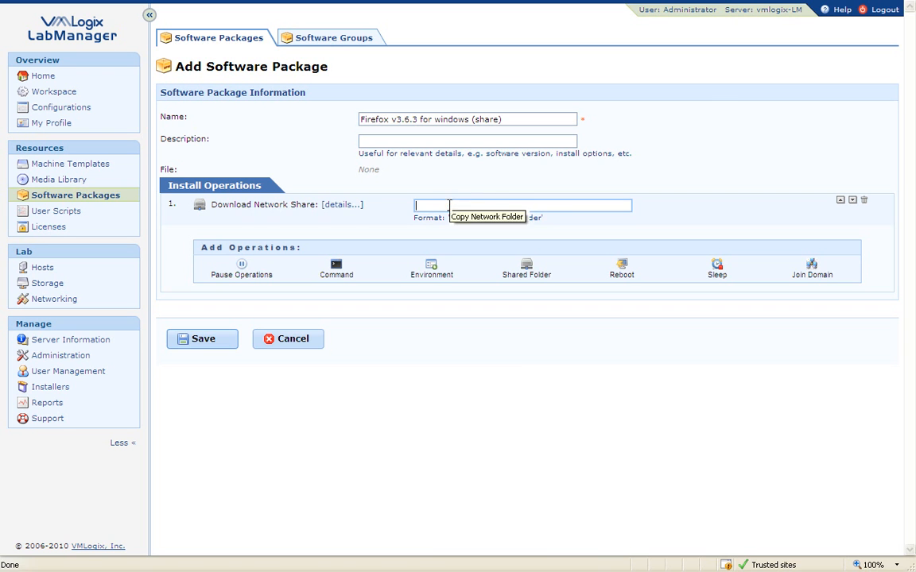
left_click(350, 204)
left_click(430, 205)
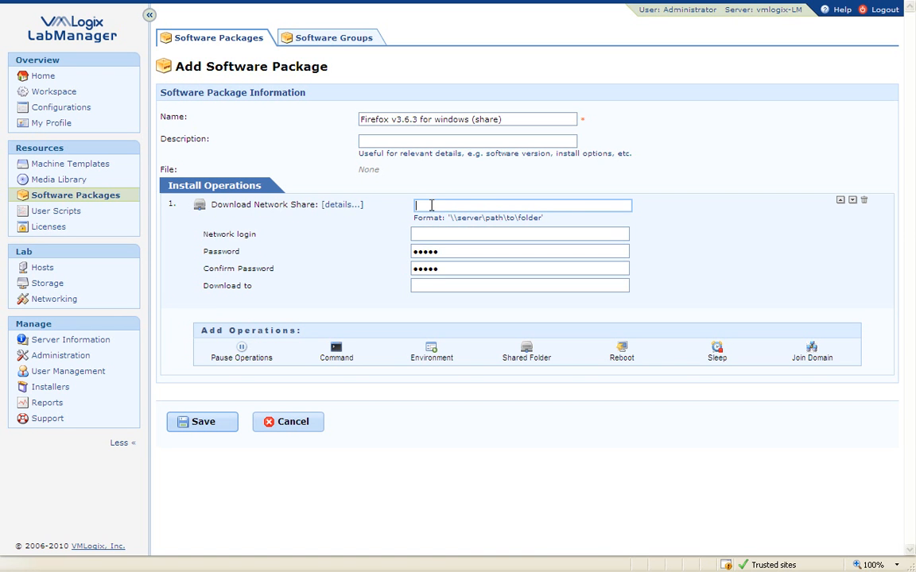
type("\\192.168.1.104\\")
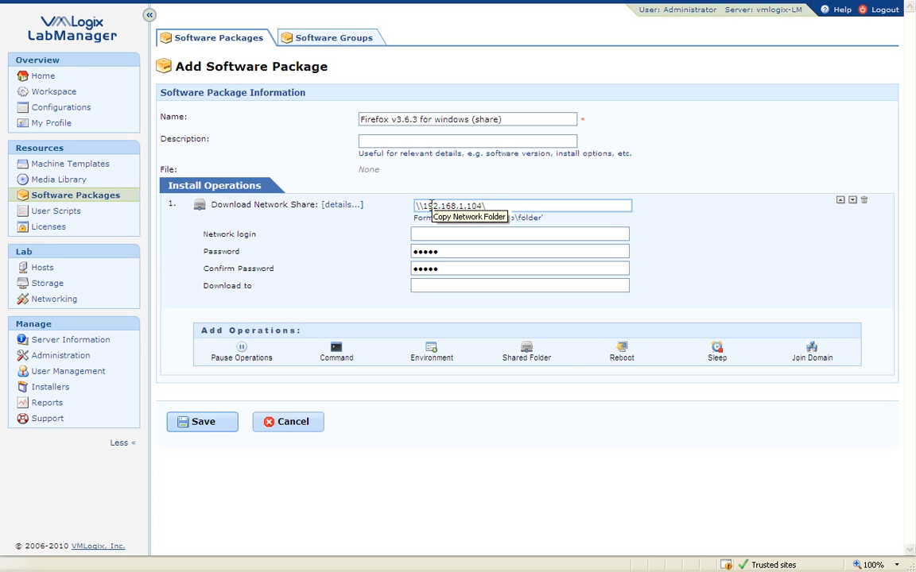
type("Auto")
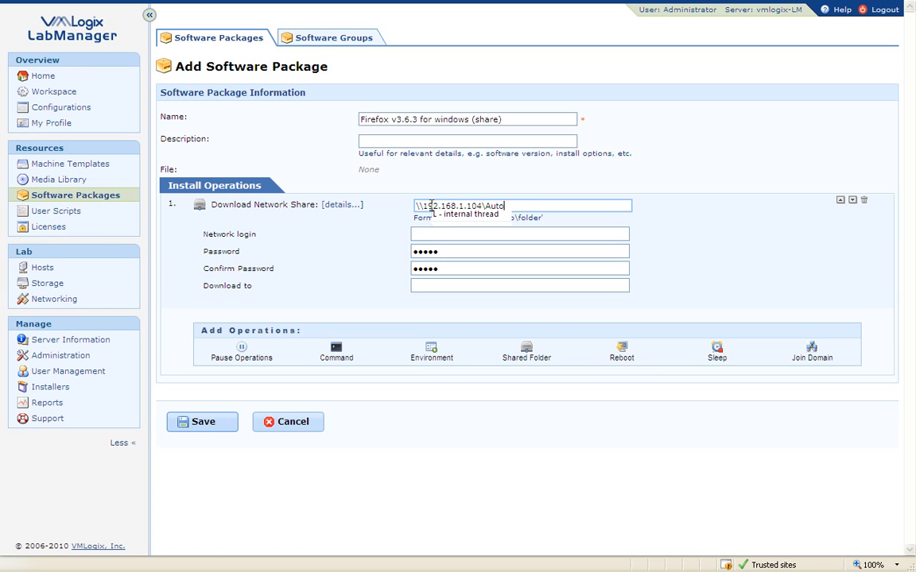
type("_files")
Enter the network login, the password twice, and Download to c:\firefox.
key("Tab")
type("Admin")
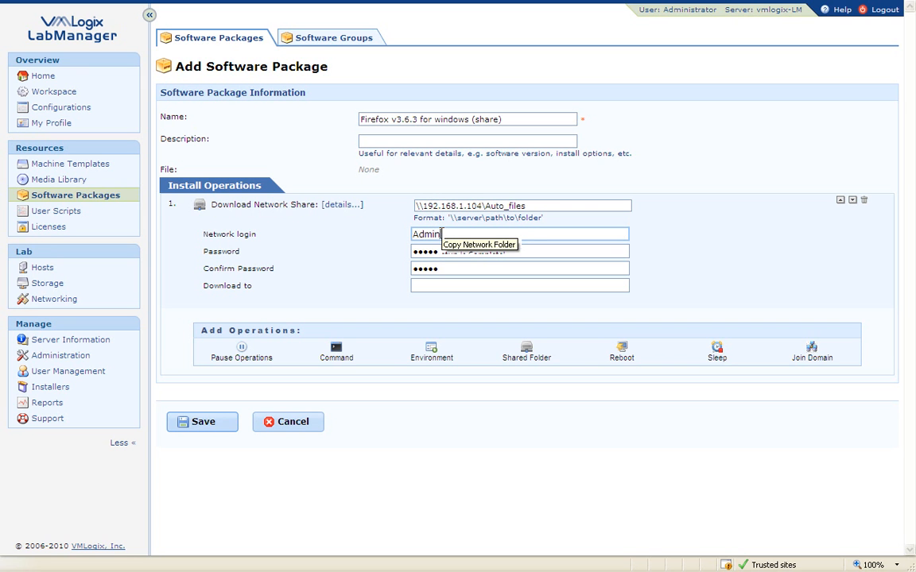
type("istrator")
key("Tab")
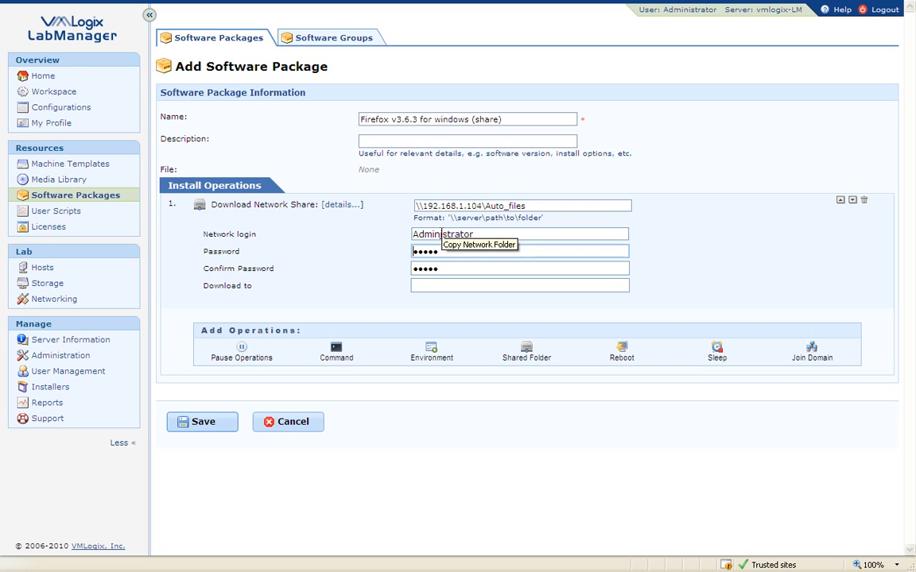
type("password")
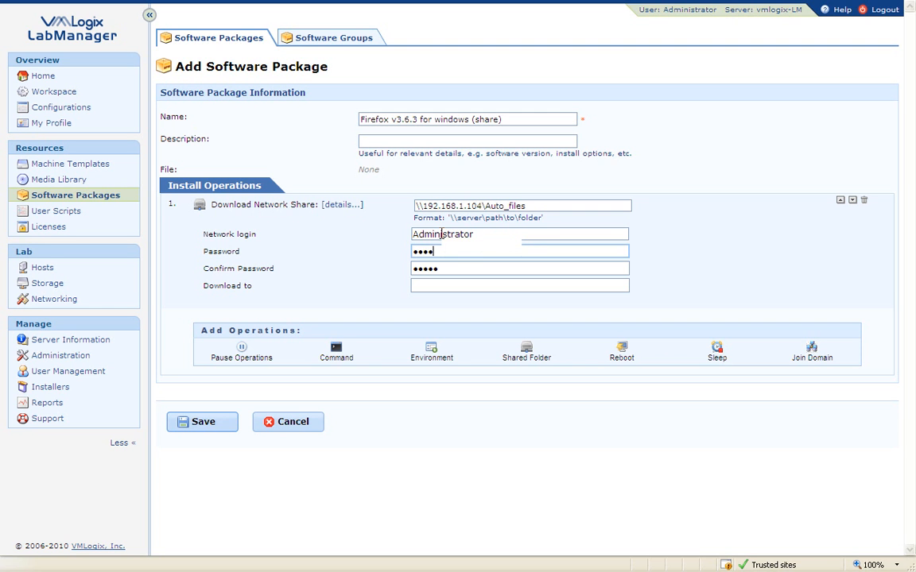
key("Tab")
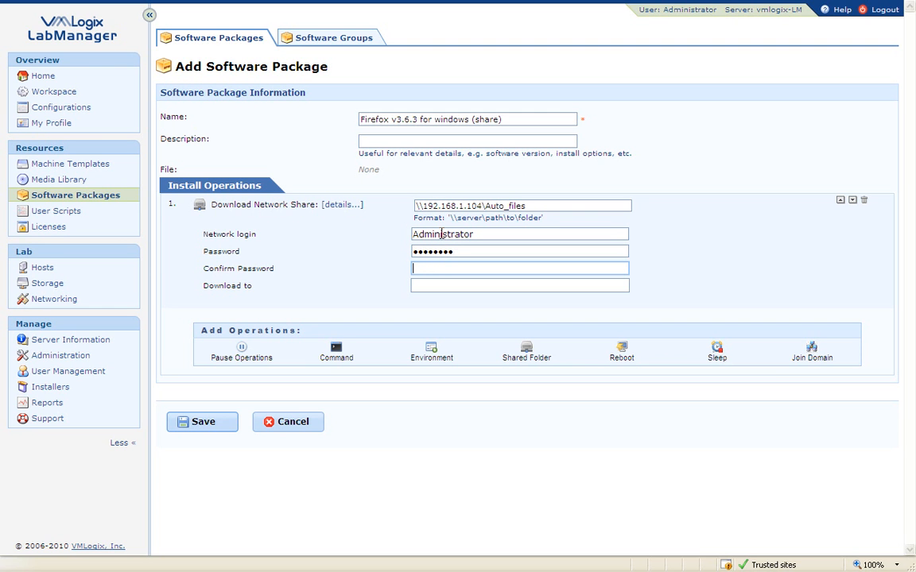
type("password")
key("Tab")
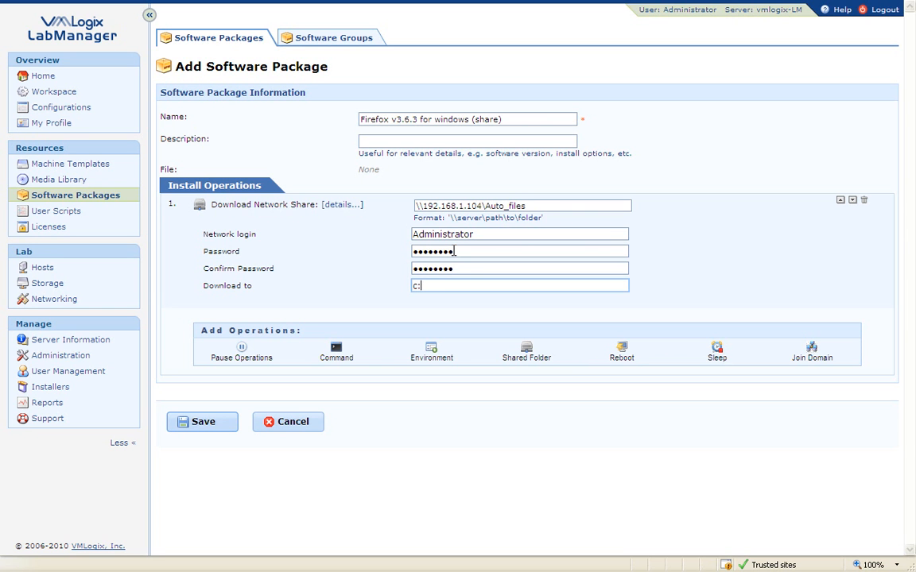
type("c:\\firefox")
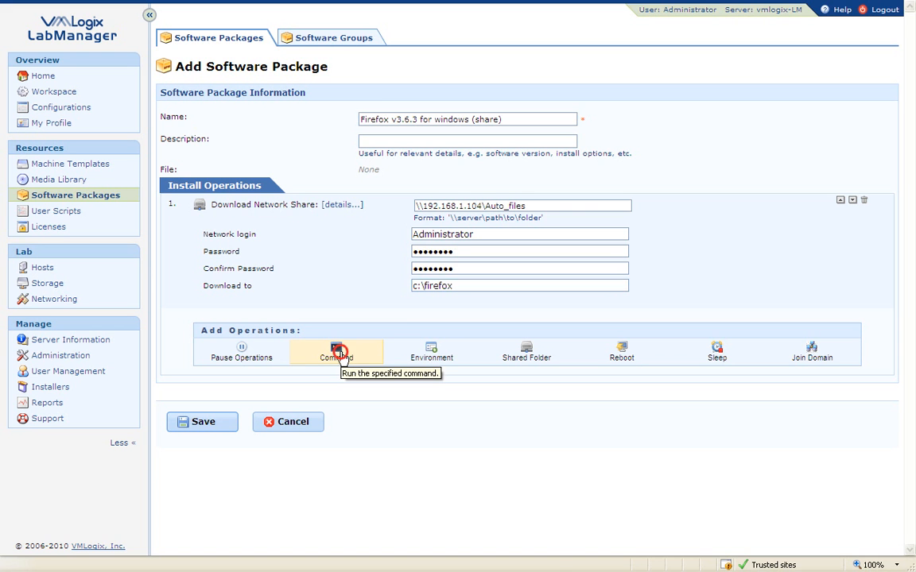
Add the run command "Firefox Setup 3.6.3.exe" -ms after the download and save.
left_click(340, 354)
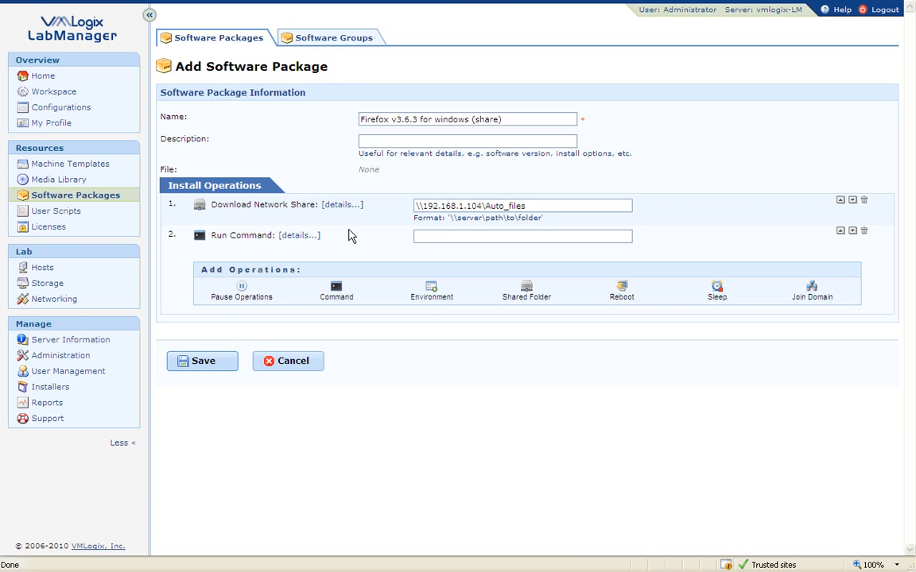
left_click(306, 237)
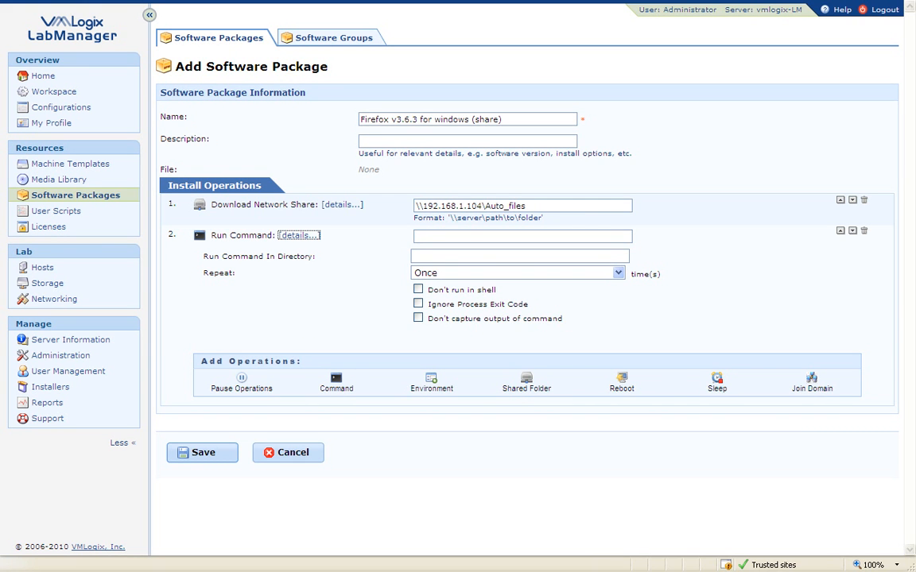
left_click(499, 209)
right_click(436, 237)
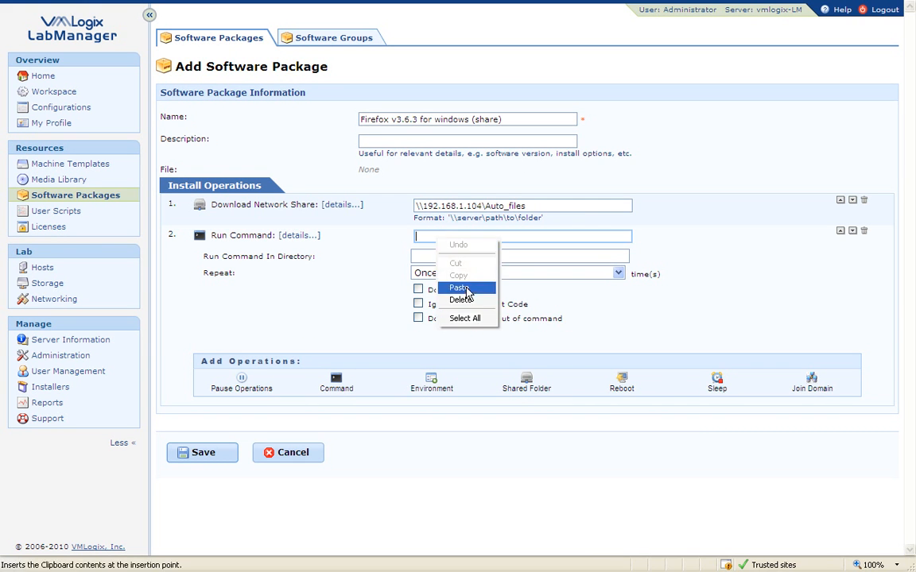
left_click(404, 288)
key("Home")
type("\"")
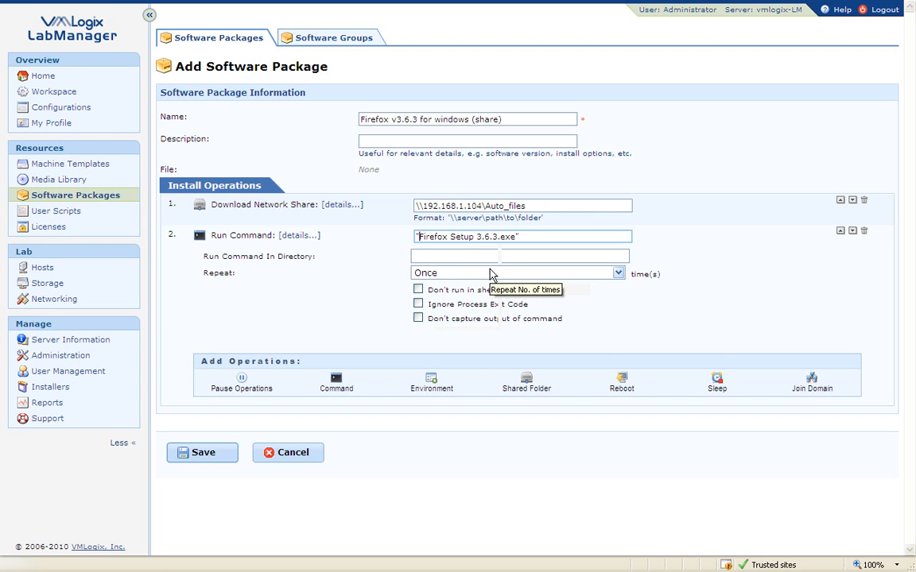
type("\" -ms")
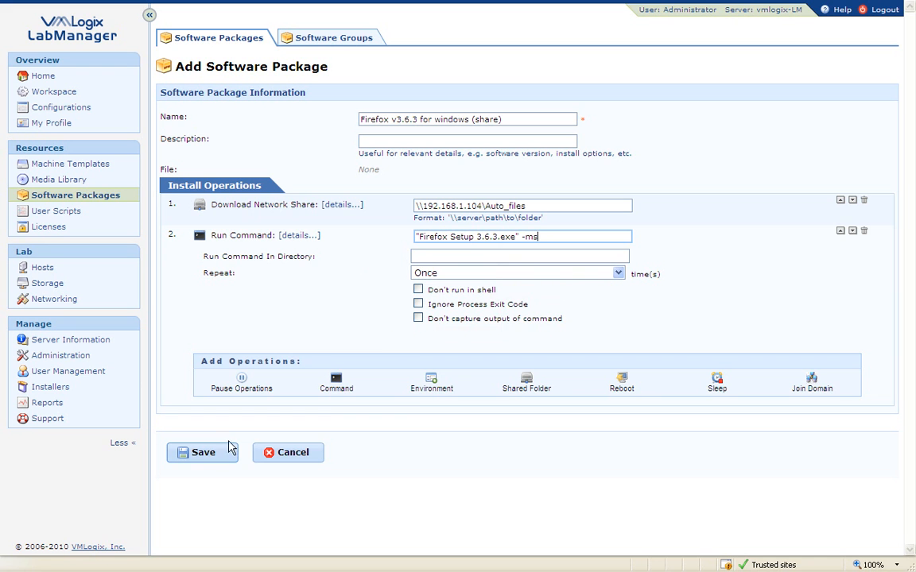
left_click(205, 453)
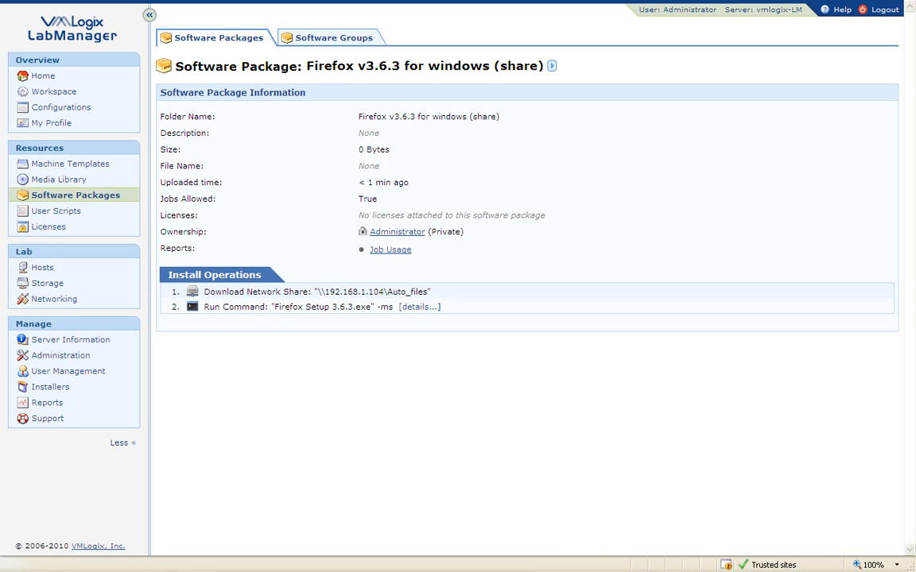
Open the Simple Config configuration for editing.
left_click(85, 109)
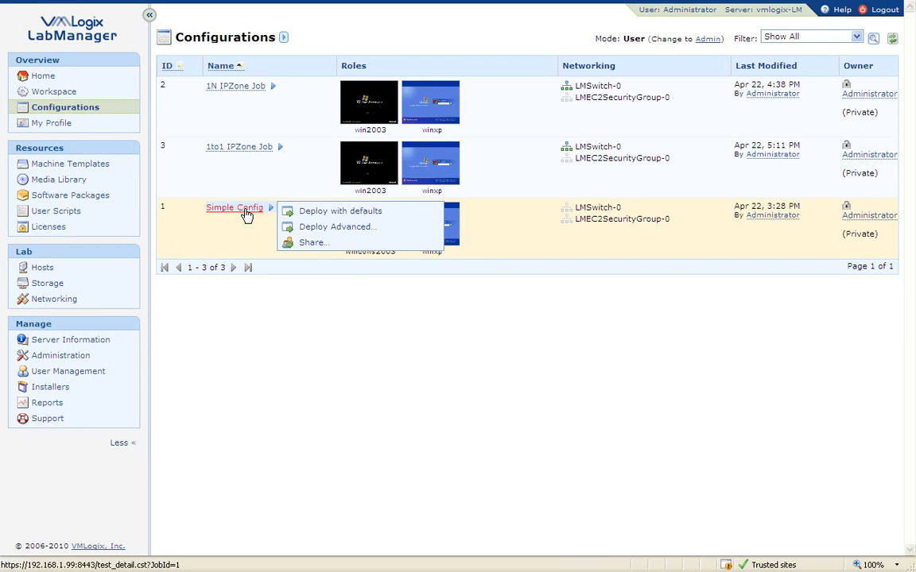
left_click(245, 214)
left_click(380, 37)
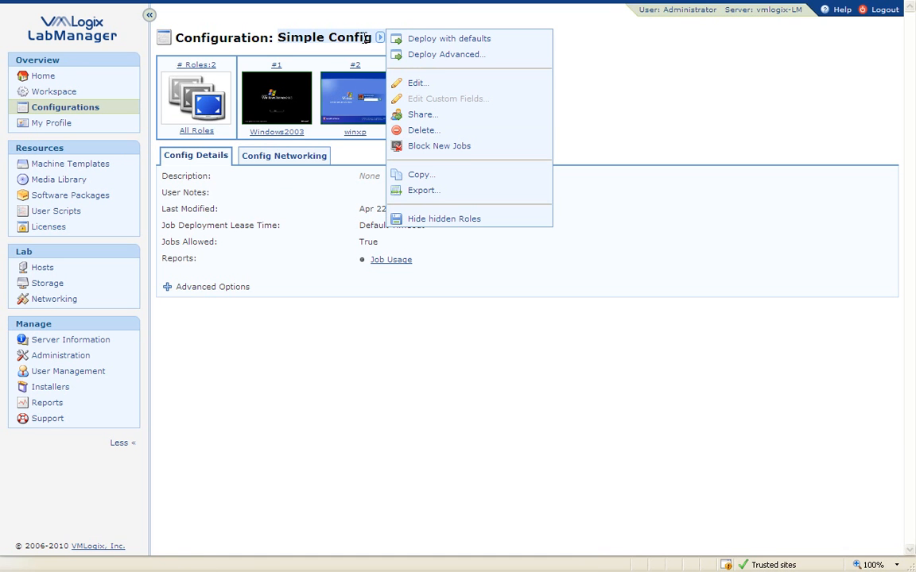
left_click(419, 83)
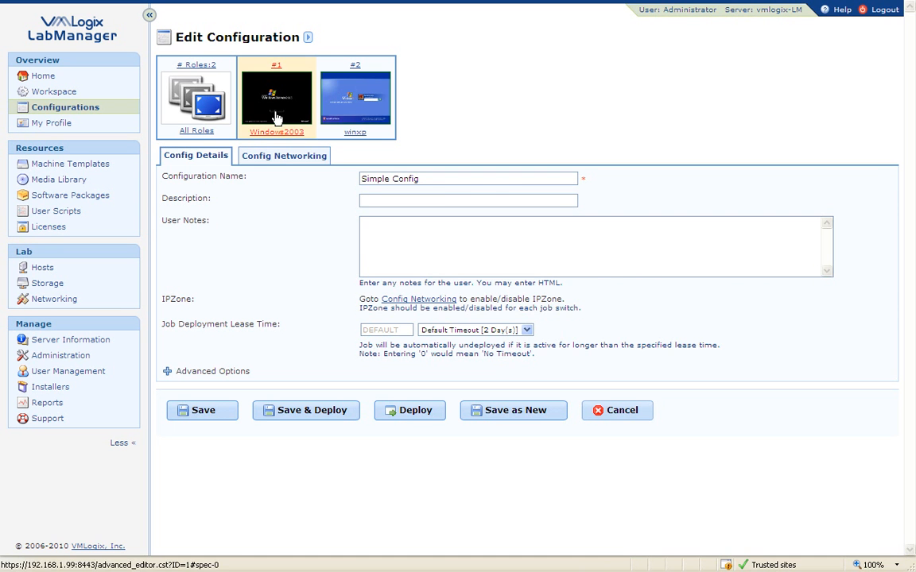
Give the Windows2003 role a Software operation installing Firefox v3.6.3 for Windows.
left_click(276, 102)
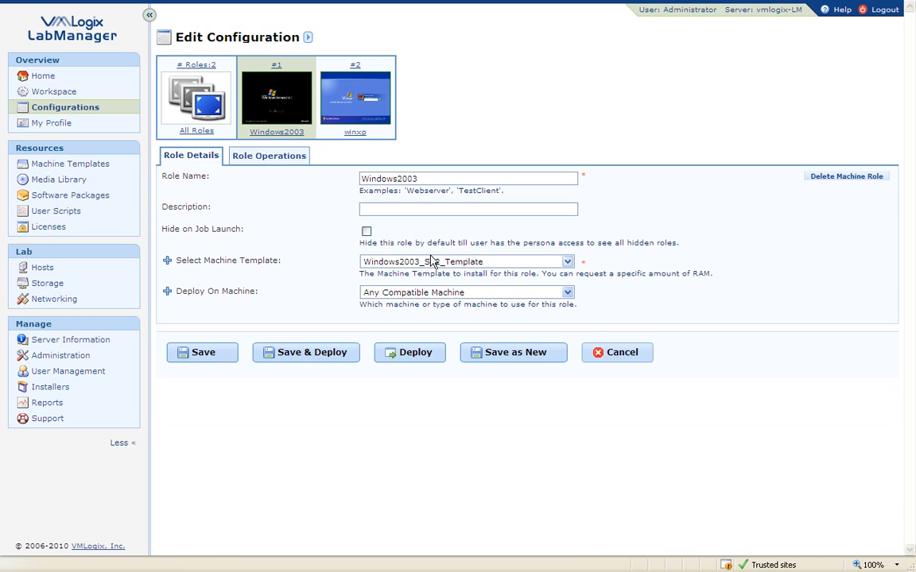
left_click(267, 156)
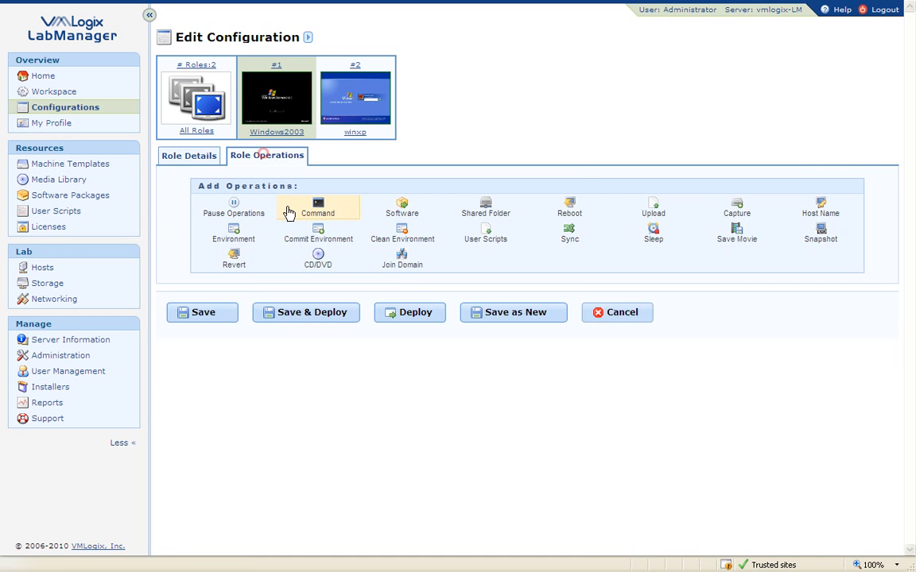
left_click(402, 208)
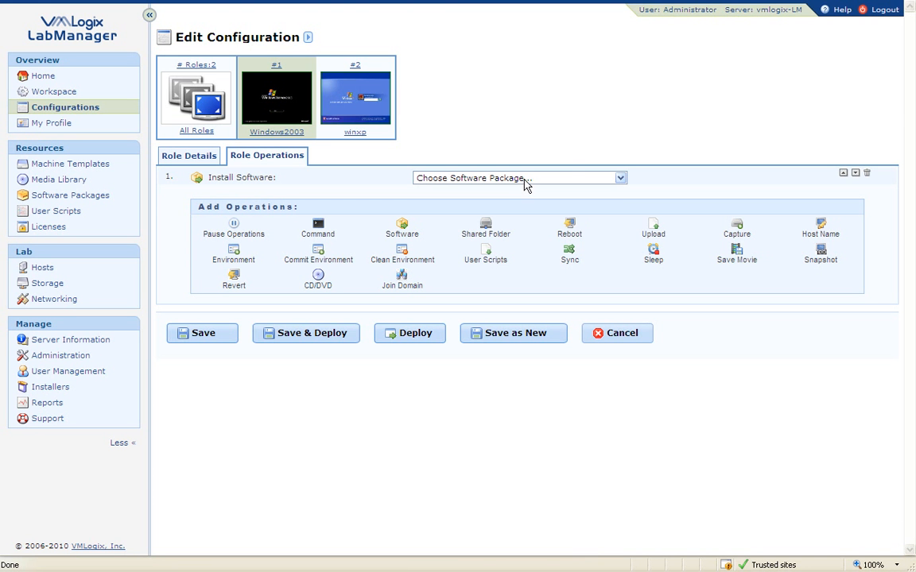
left_click(566, 178)
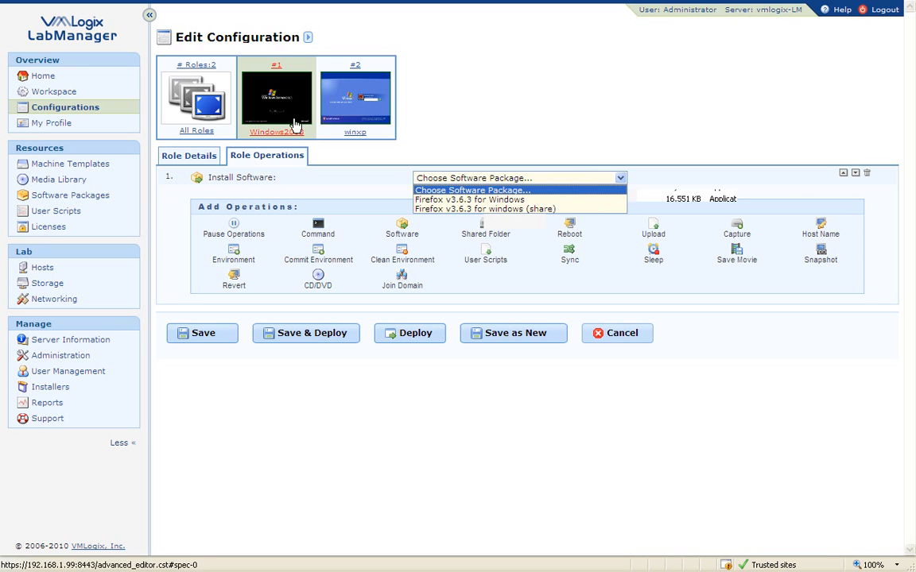
left_click(508, 201)
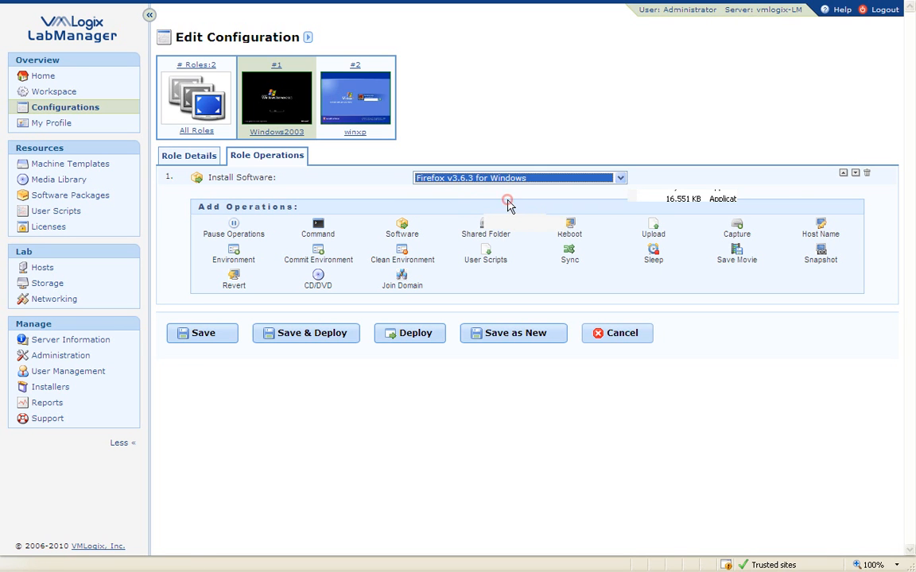
Give winxp a Software operation installing Firefox v3.6.3 for windows (share), then Save & Deploy.
left_click(360, 117)
left_click(280, 161)
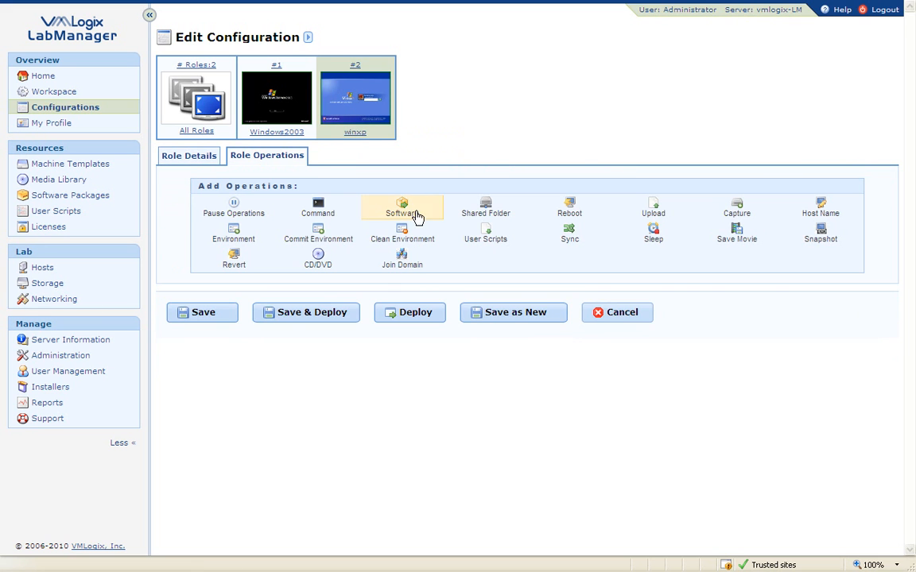
left_click(412, 210)
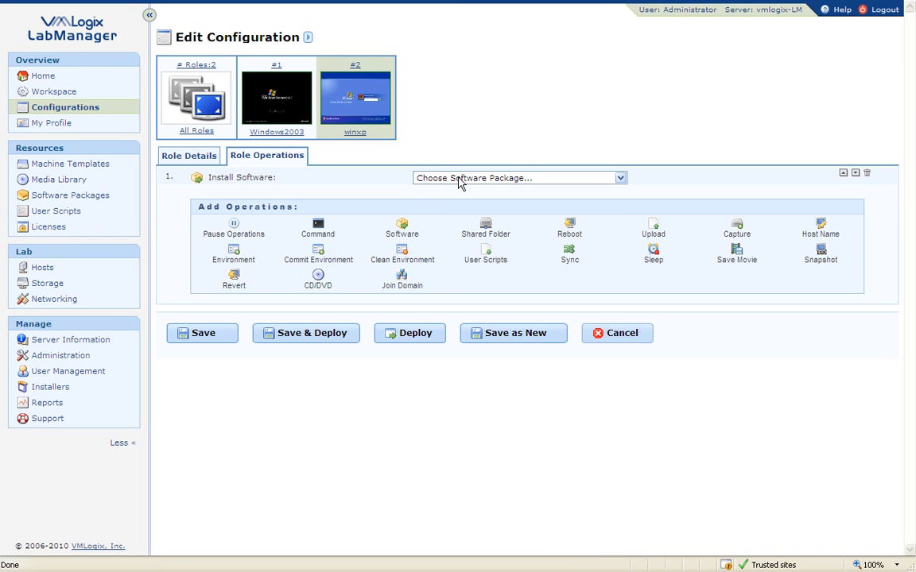
left_click(461, 180)
left_click(507, 210)
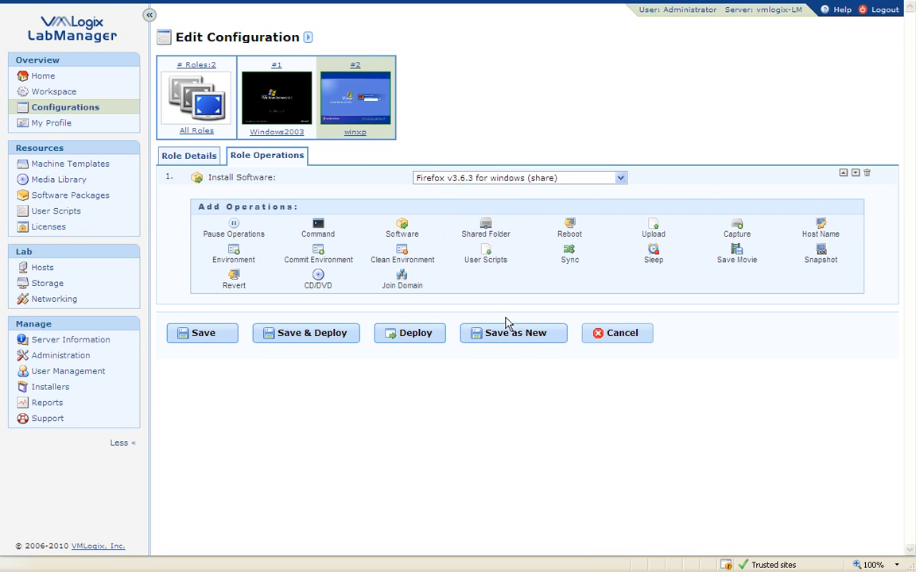
left_click(317, 342)
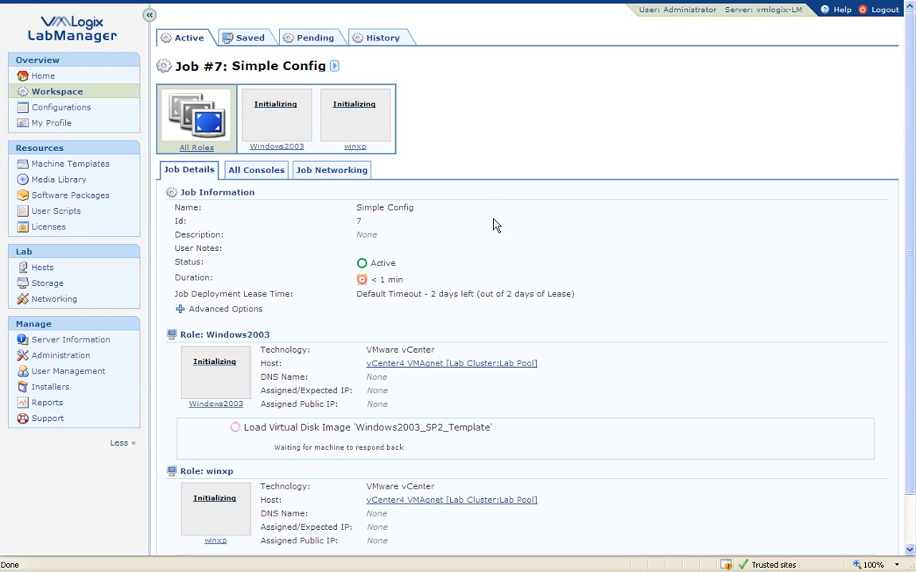
View Job #7's Windows2003 operations: load Windows2003_SP2_Template, install Firefox v3.6.3 for Windows.
mouse_move(276, 127)
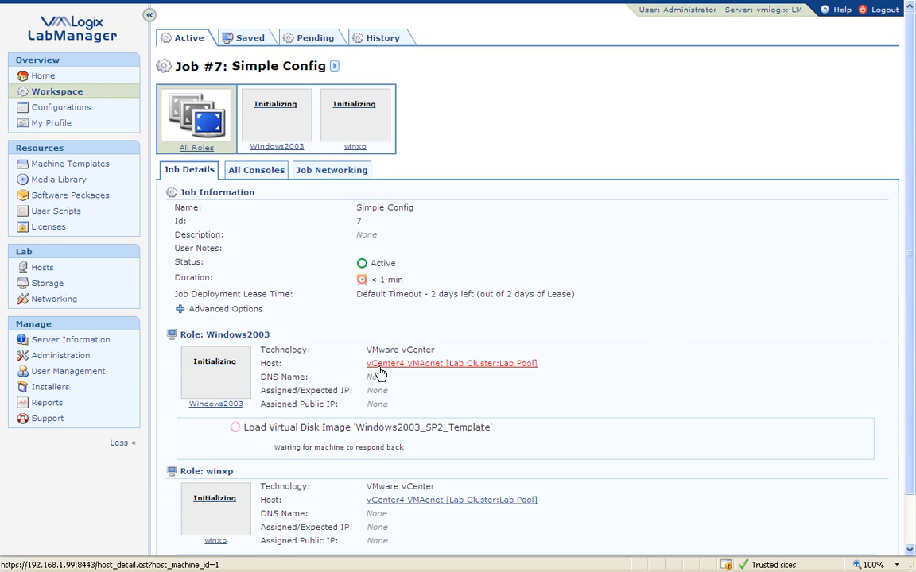
left_click(267, 115)
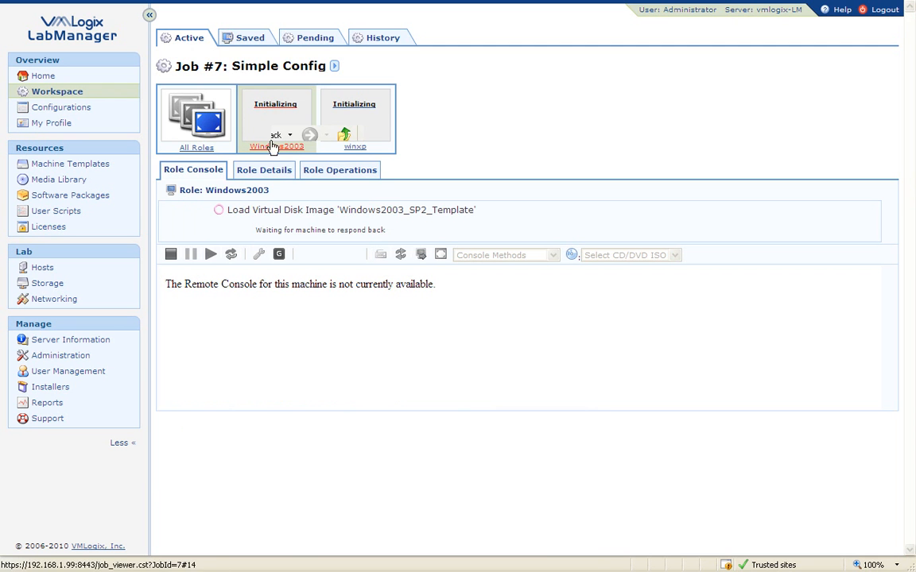
left_click(340, 177)
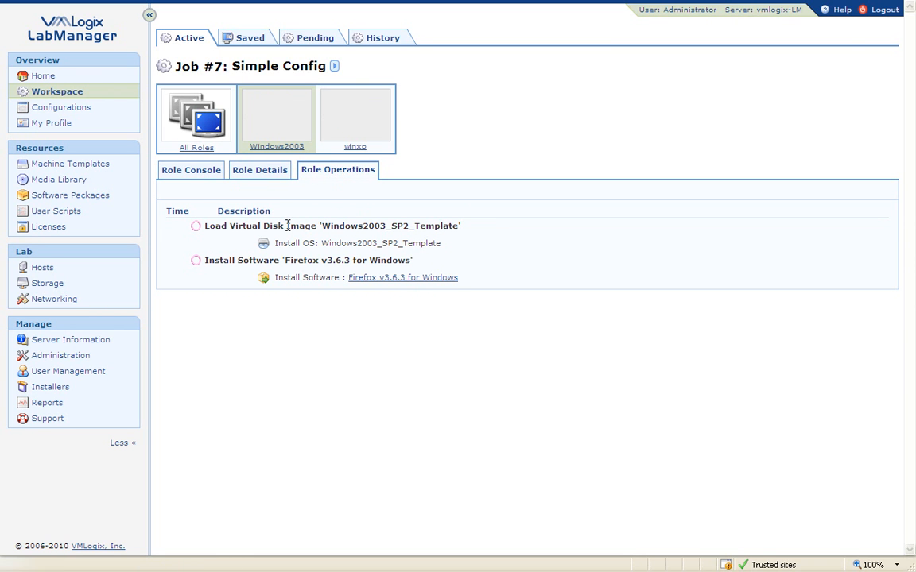
left_click(363, 124)
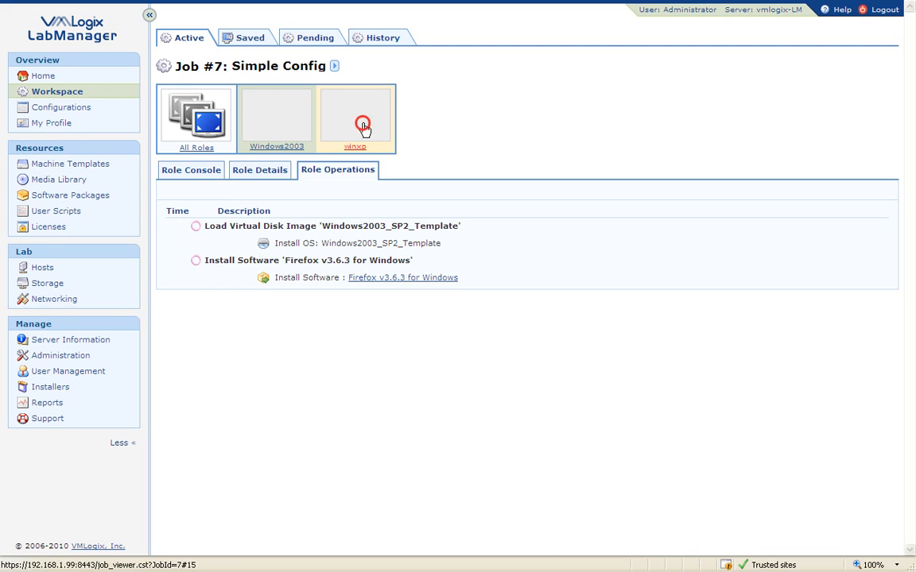
Show all role consoles and watch the Windows2003 and winxp desktops until a Mozilla Firefox shortcut appears.
left_click(351, 173)
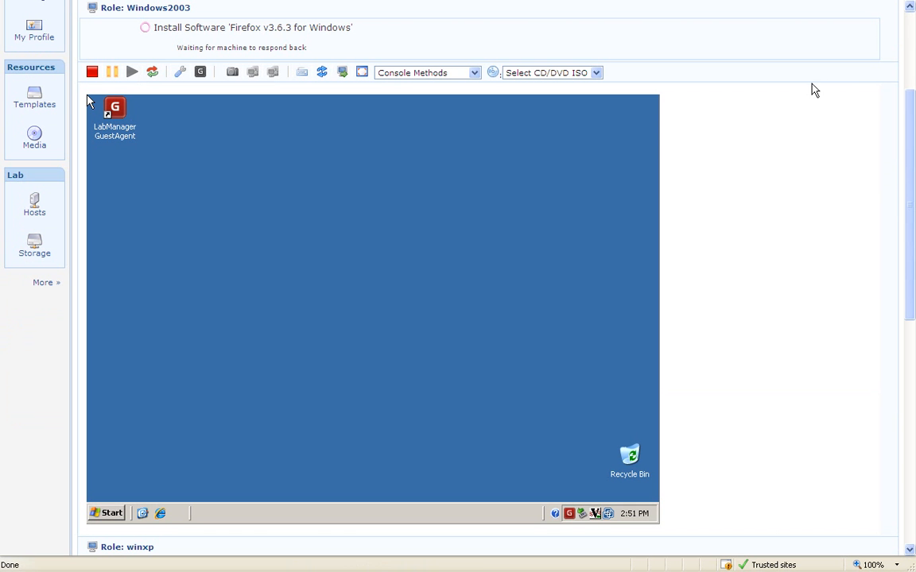
left_click_drag(912, 127, 903, 359)
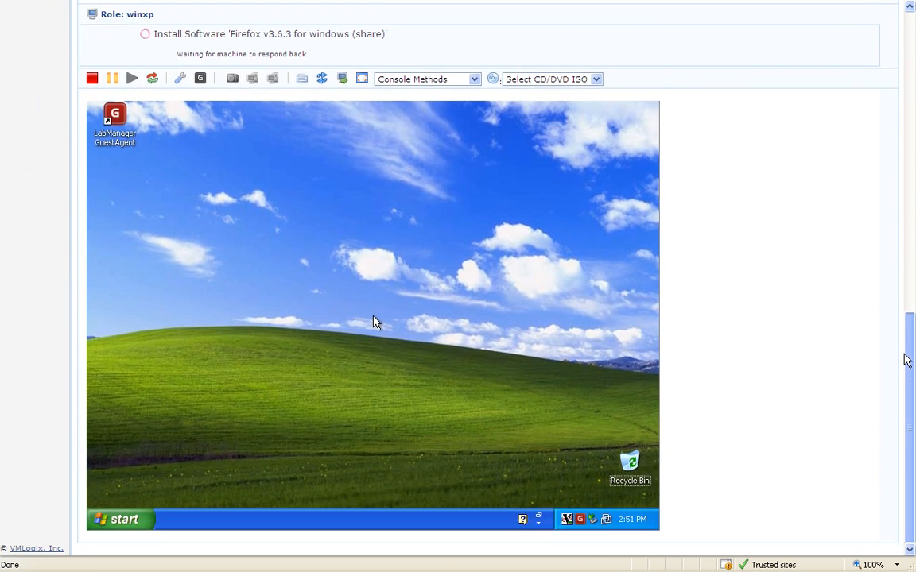
left_click_drag(478, 317, 563, 491)
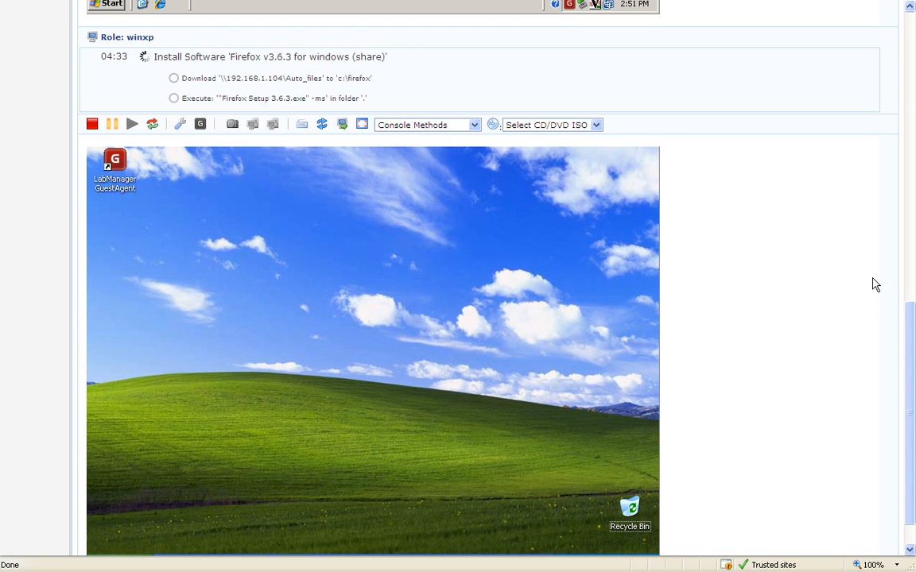
left_click_drag(906, 326, 885, 91)
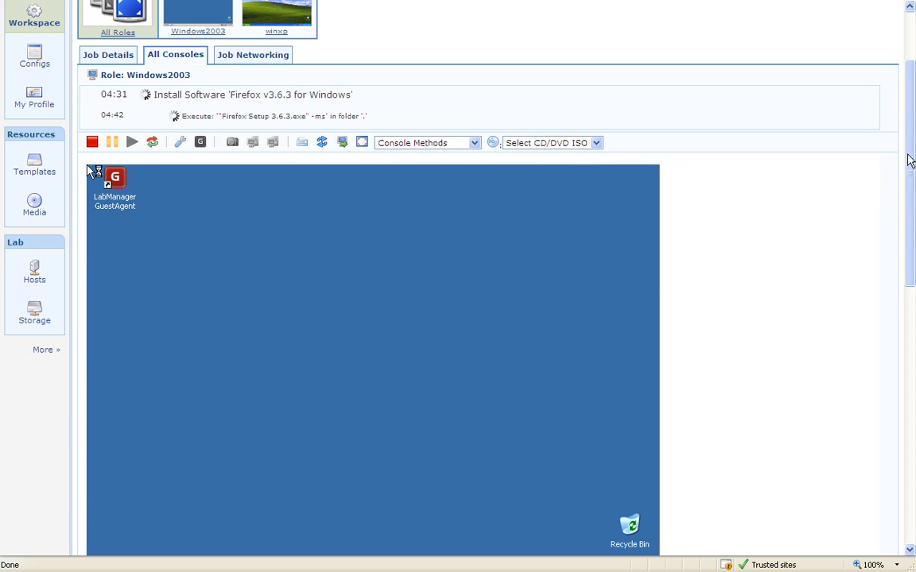
left_click_drag(910, 153, 907, 163)
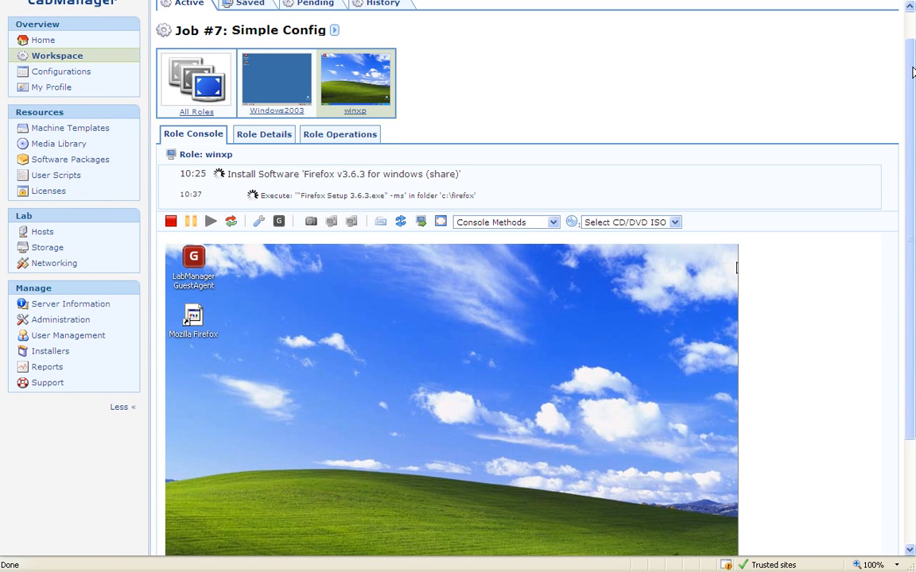
left_click_drag(910, 64, 905, 183)
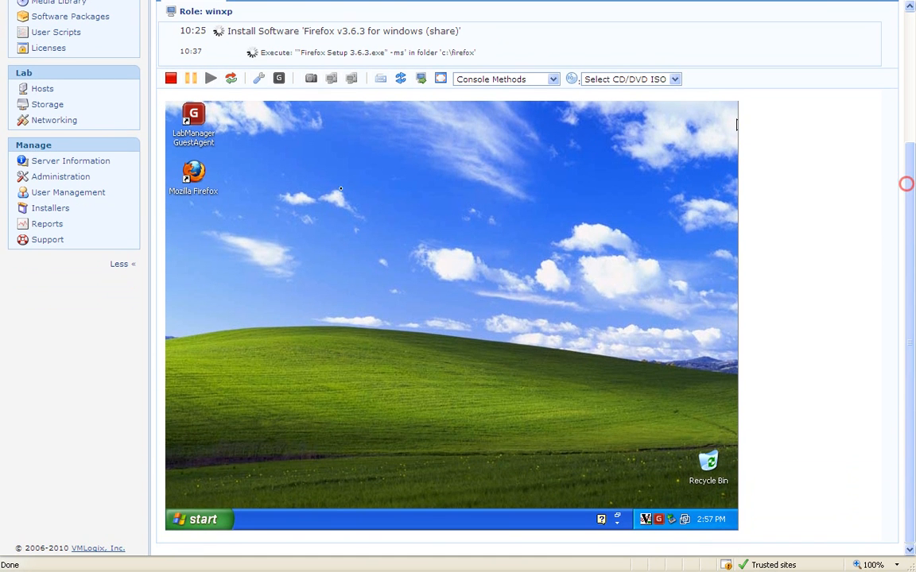
In the winxp console, browse via My Computer to C:\firefox to see Firefox Setup 3.6.3, chrome_installer and kill_calc.
left_click(196, 521)
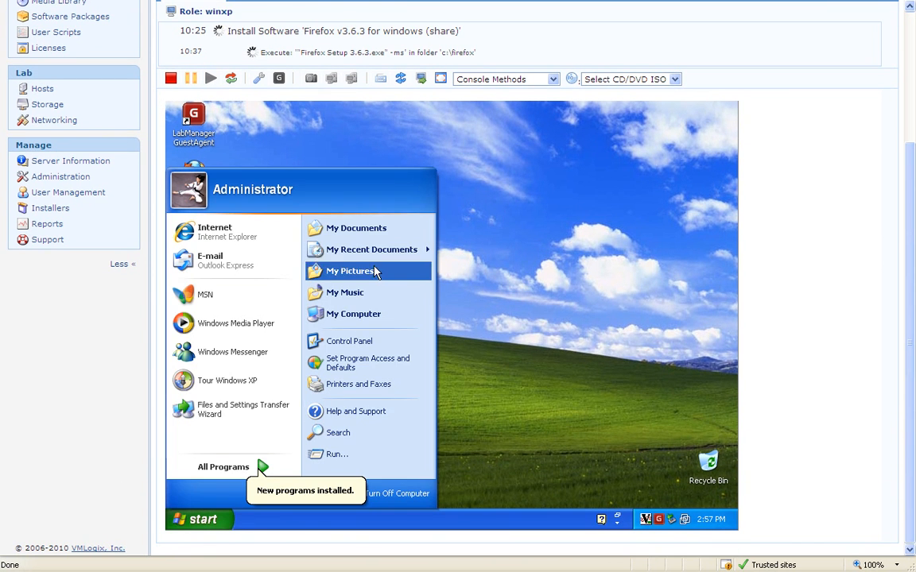
left_click(357, 314)
left_click(385, 338)
double_click(385, 338)
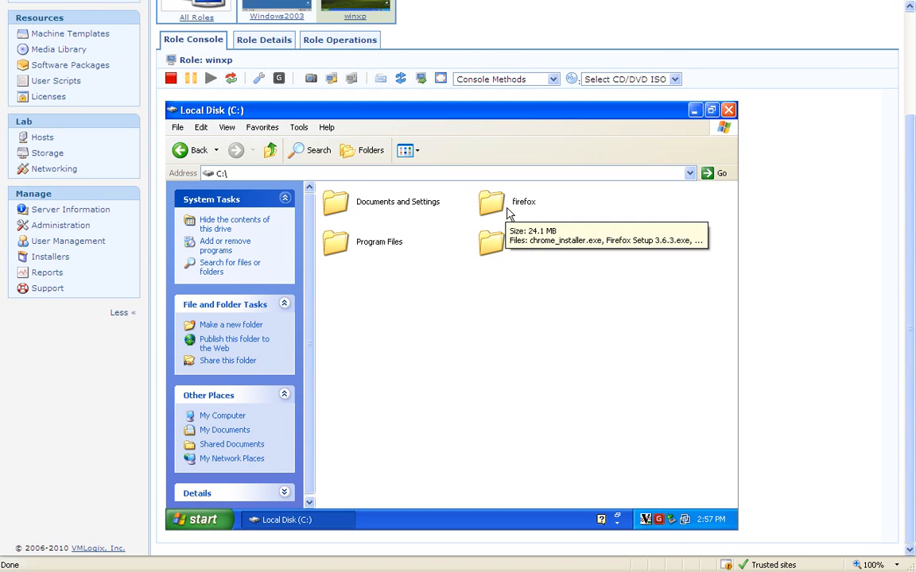
double_click(507, 210)
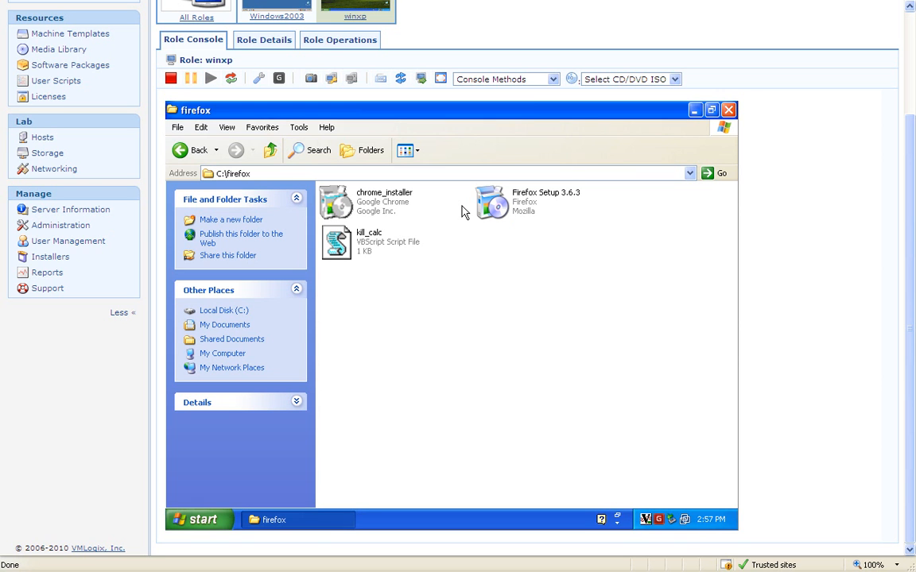
mouse_move(535, 208)
left_click_drag(907, 143, 912, 56)
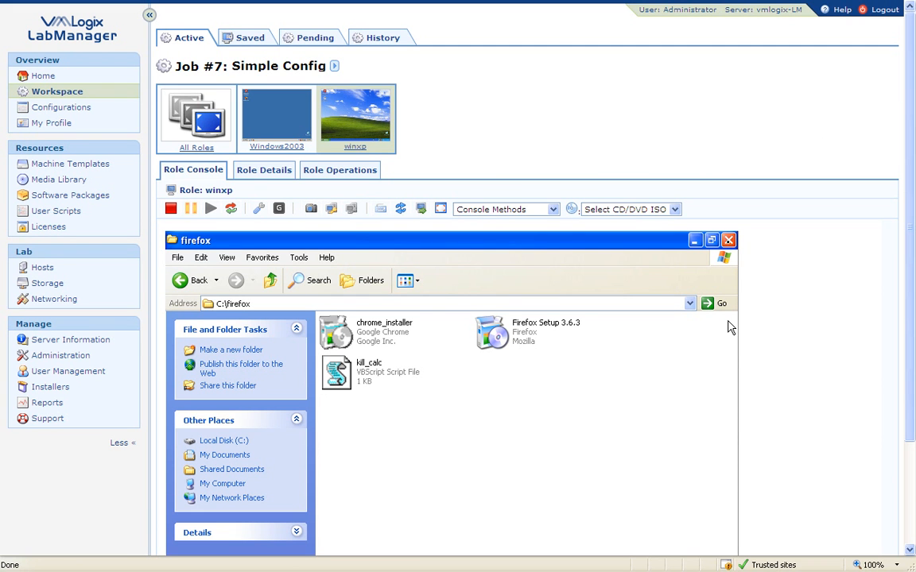
Close the winxp firefox folder window, revealing the Mozilla Firefox shortcut on the desktop.
left_click(674, 209)
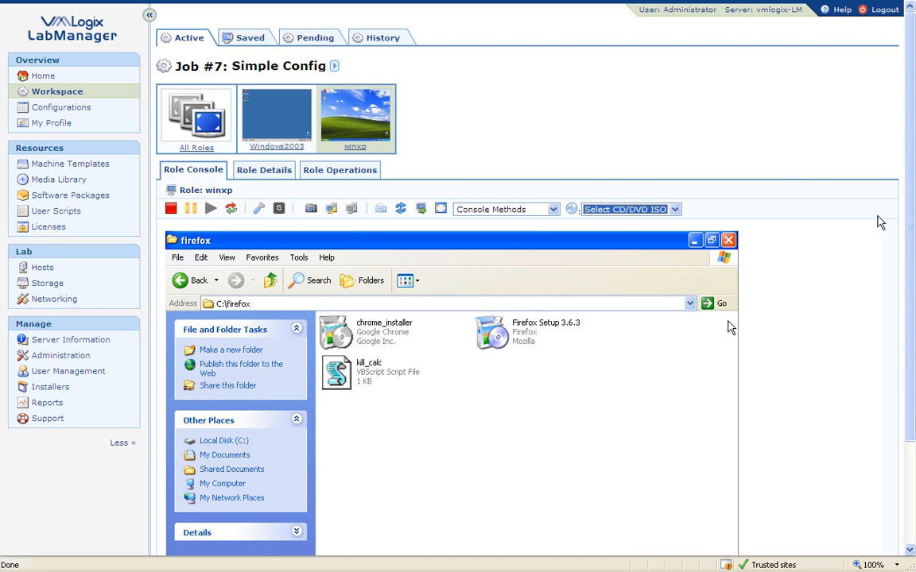
left_click_drag(909, 158, 914, 178)
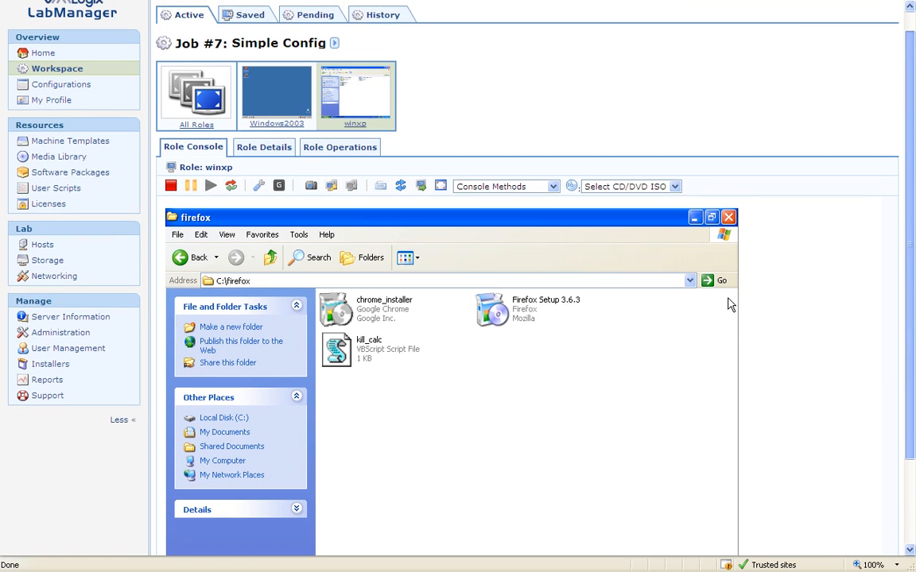
scroll(783, 195, "up", 1)
left_click(728, 240)
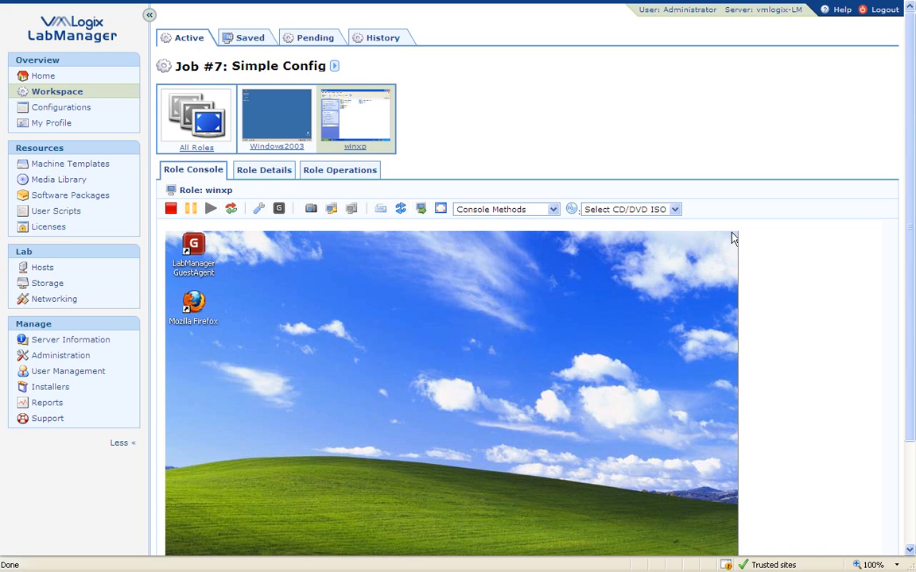
scroll(912, 145, "down", 3)
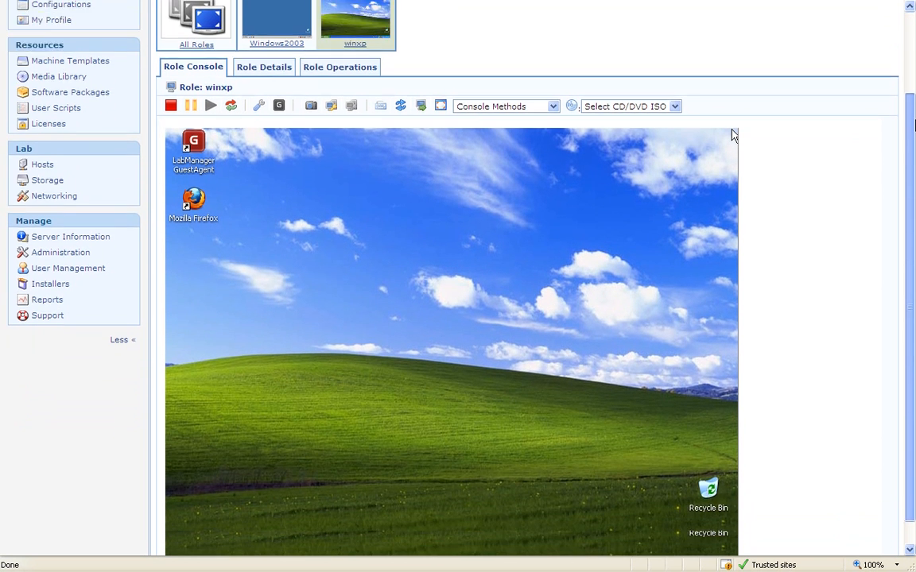
scroll(914, 145, "up", 3)
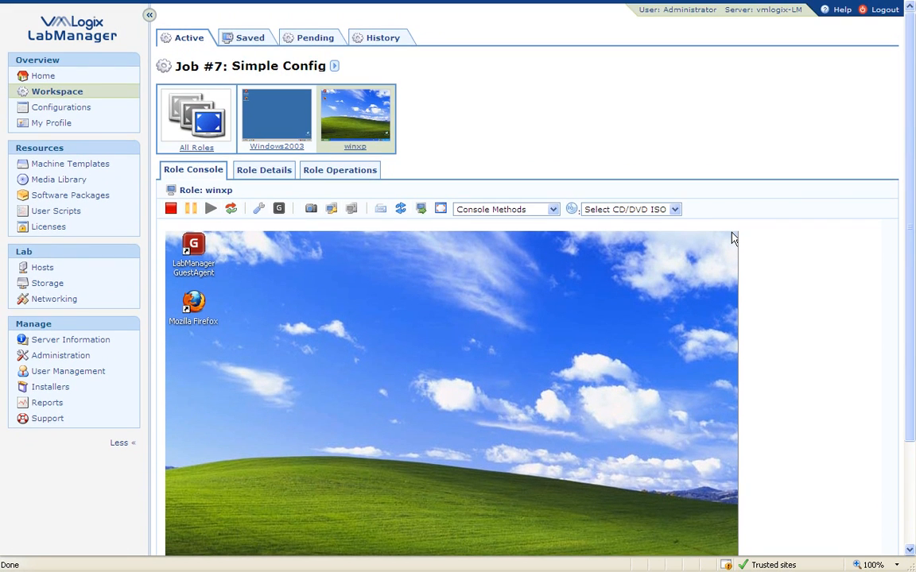